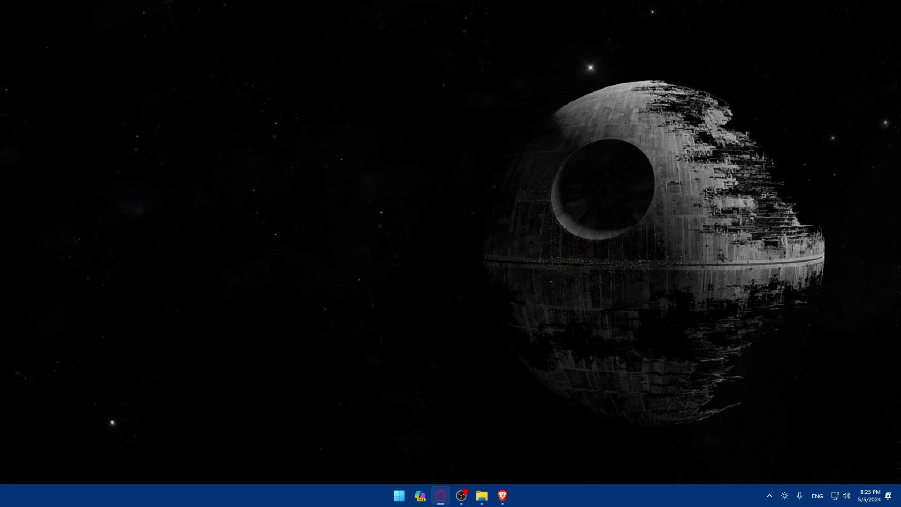
- Launch Brave and try loading steam.com in the address bar
click(502, 495)
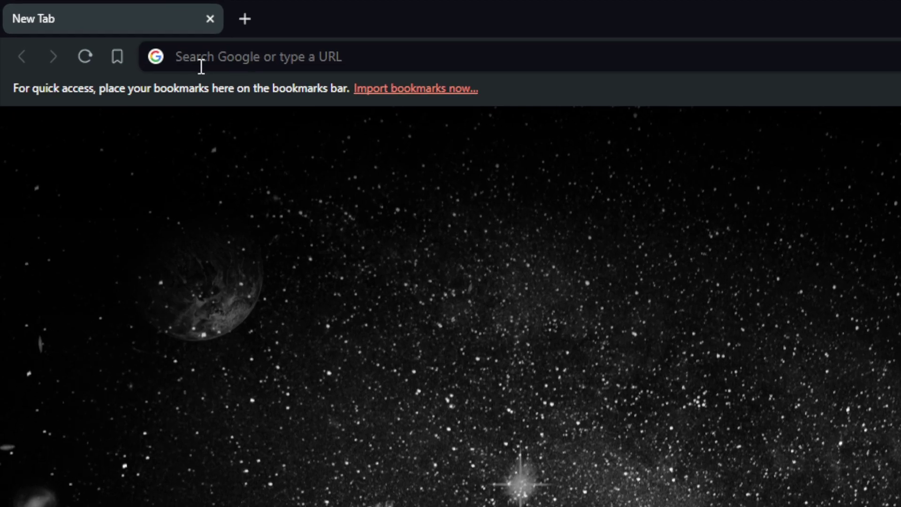
click(100, 33)
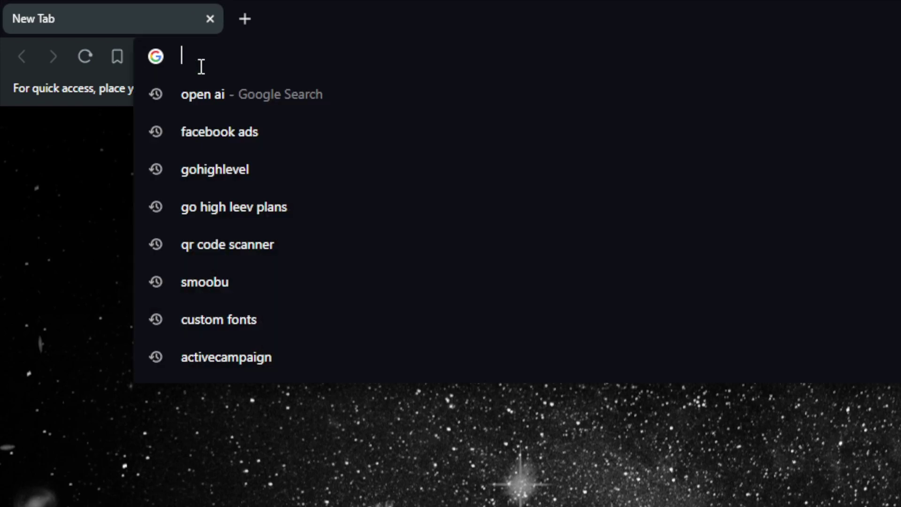
text(steam.com)
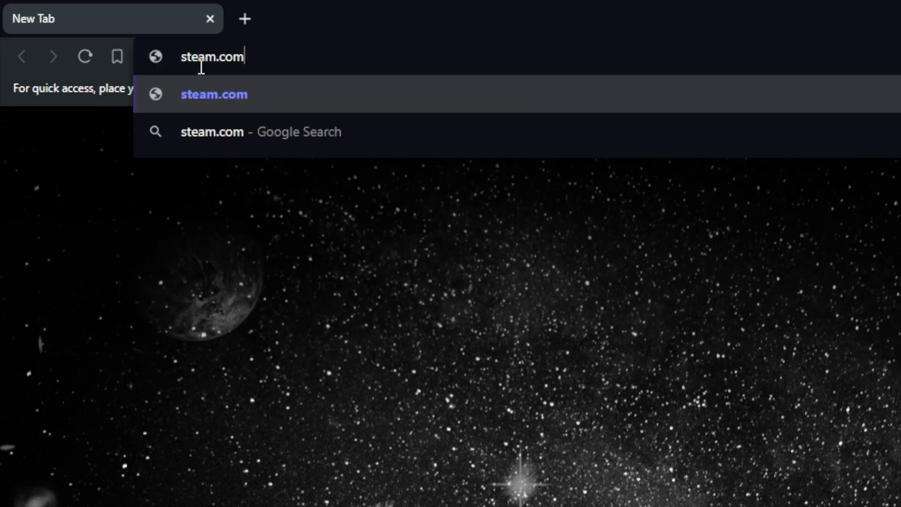
key(Return)
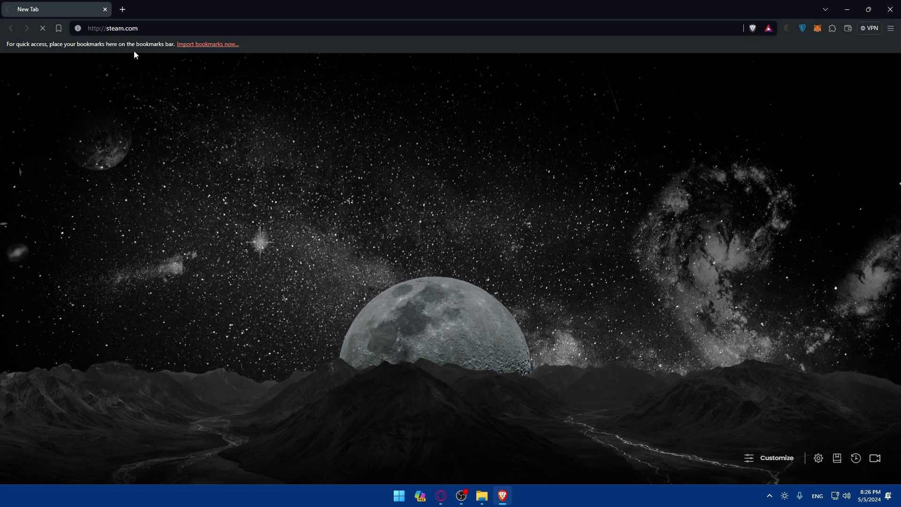
- Search Google for steam, open Welcome to Steam, and close the stalled steam.com tab
click(123, 15)
text(steam)
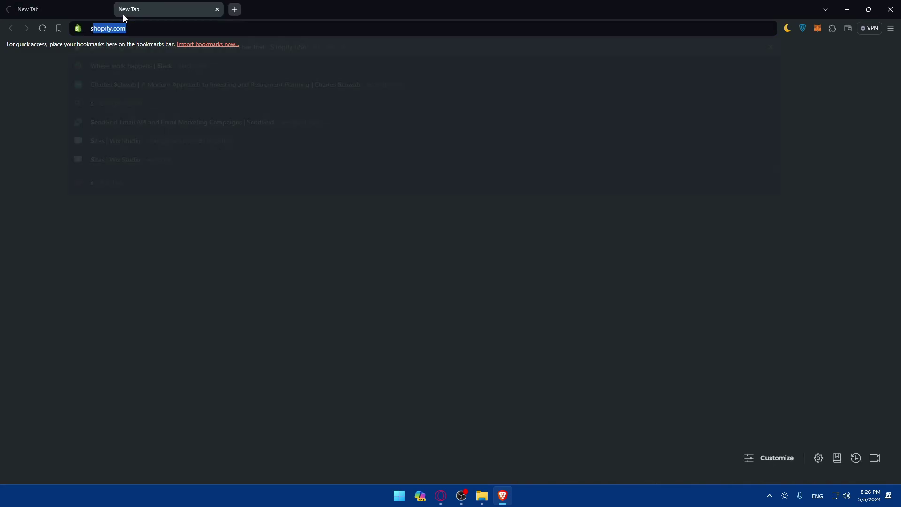
key(Return)
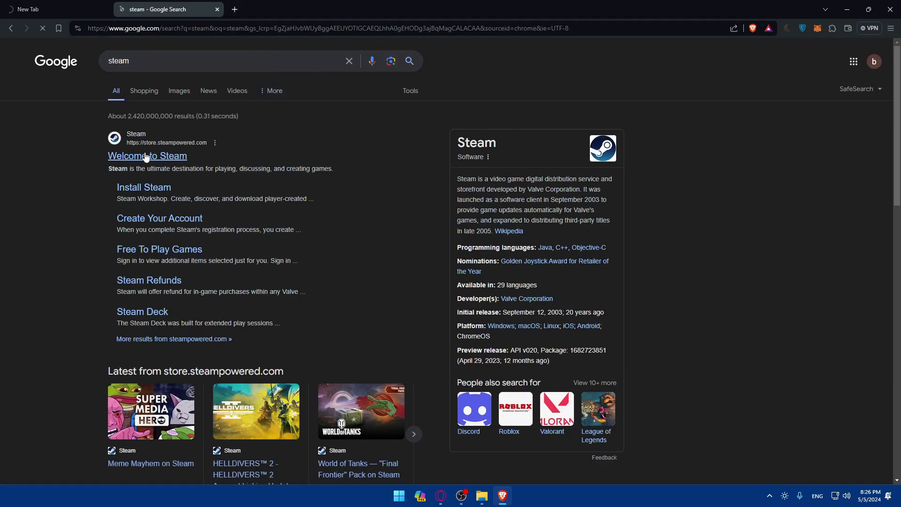
click(149, 156)
click(85, 5)
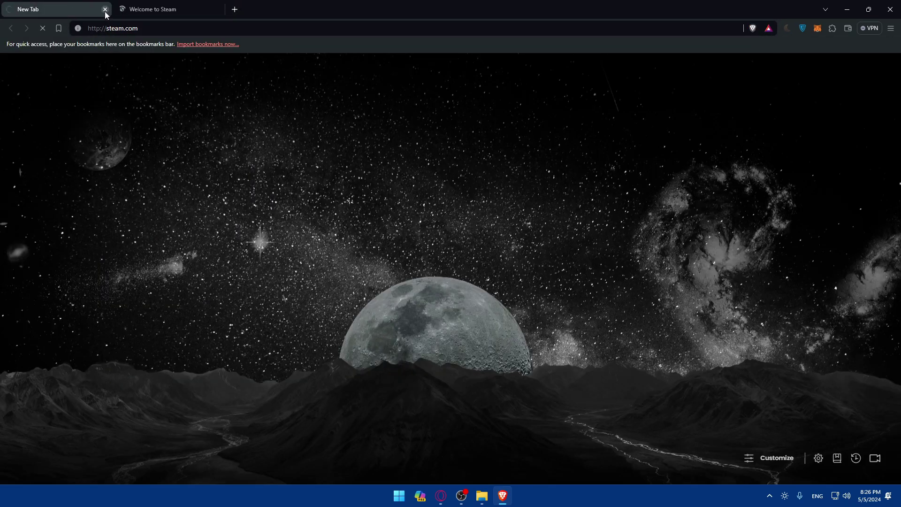
click(105, 9)
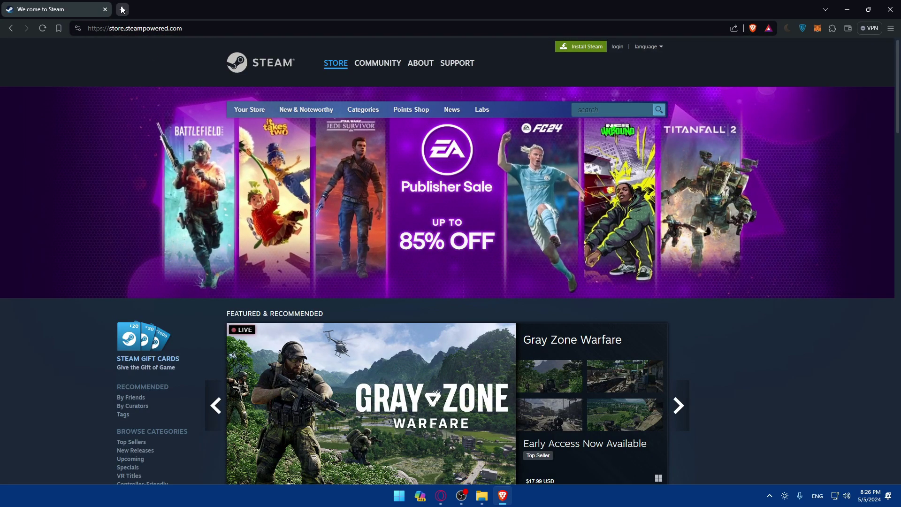
- Run another Google search for steam in a new tab, then close that results tab
click(123, 9)
text(steam)
key(Return)
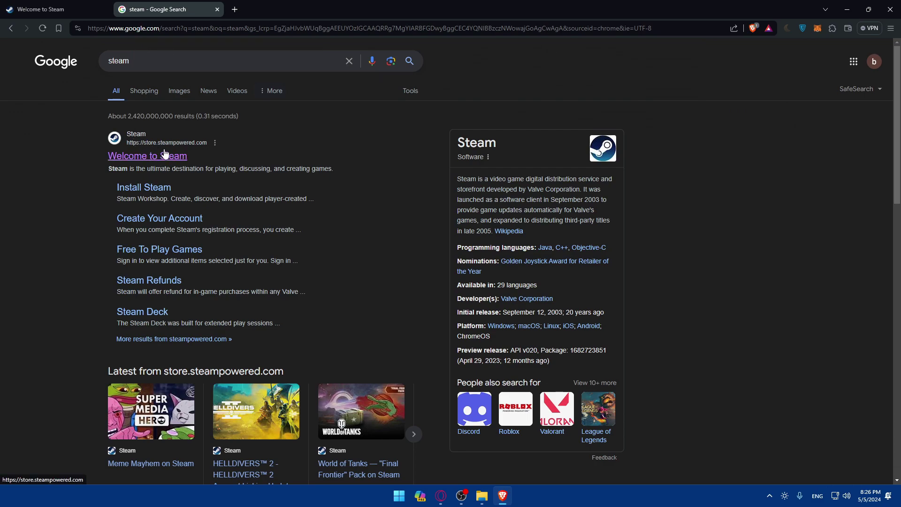
click(217, 10)
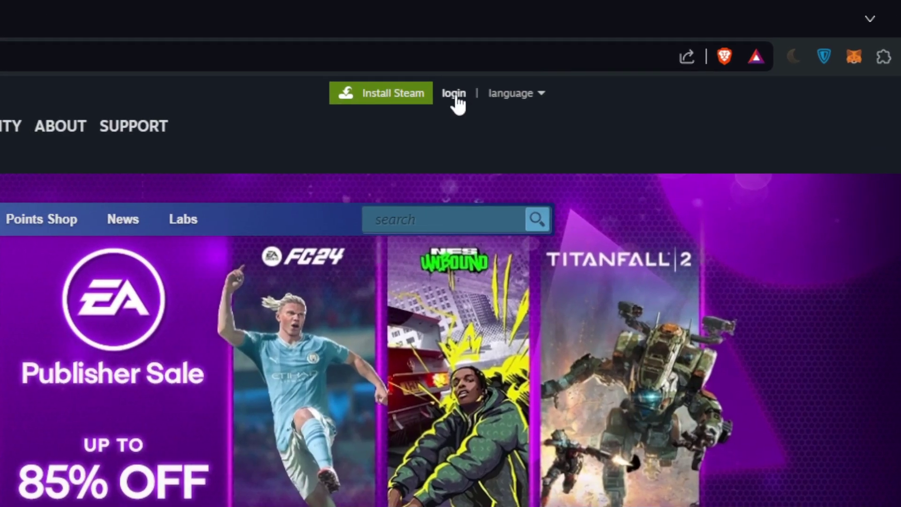
- Go to the Steam Sign in page and choose Create an account
click(450, 94)
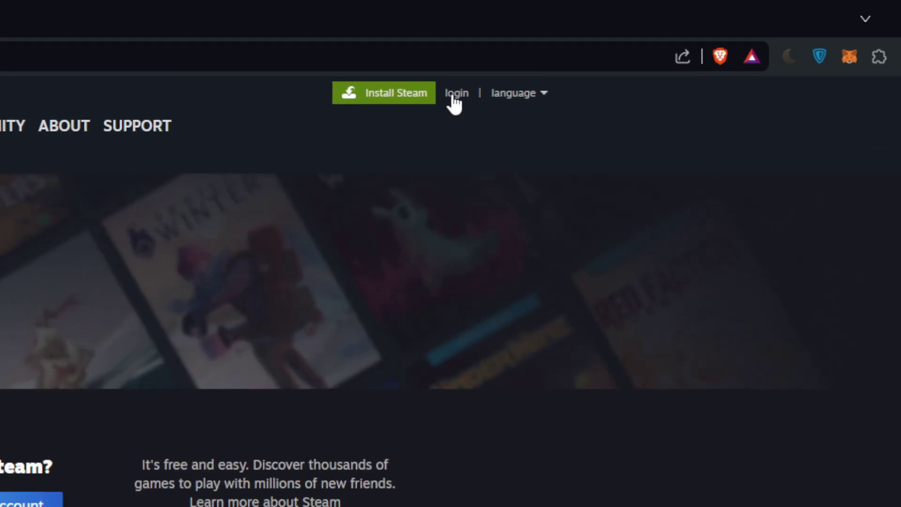
scroll(481, 202, down, 2)
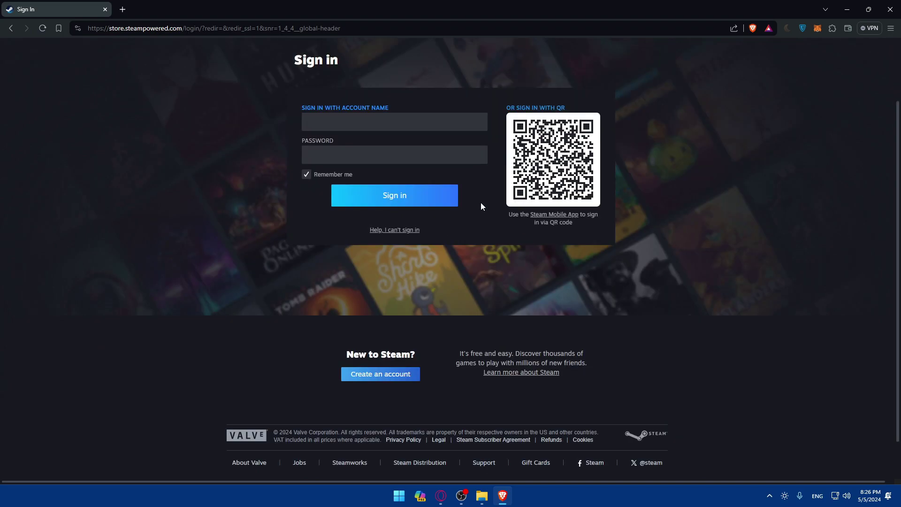
scroll(481, 202, up, 2)
scroll(480, 202, down, 3)
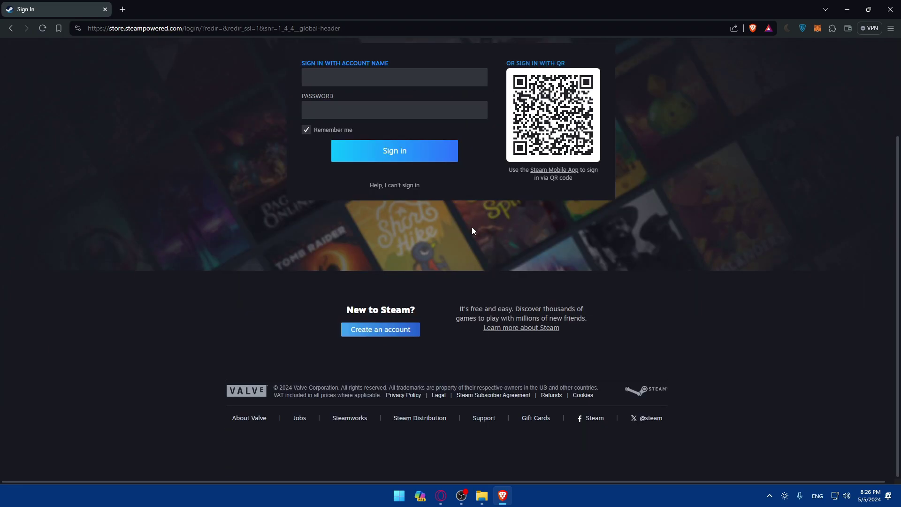
click(380, 329)
- Fill the Email field with the saved address and retype it to confirm
click(303, 175)
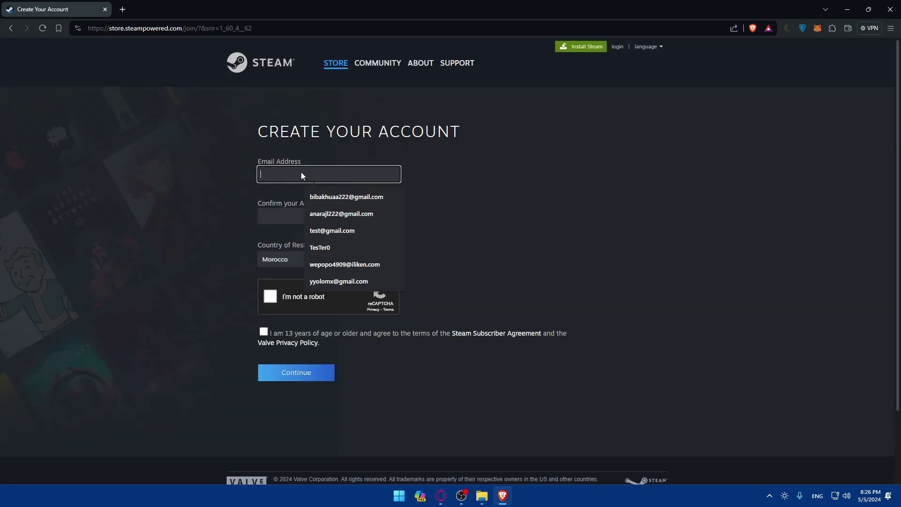
click(323, 197)
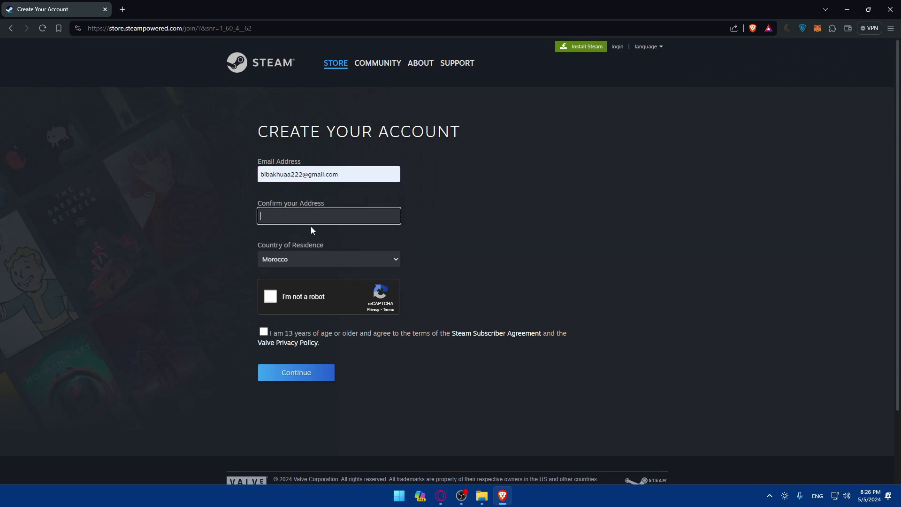
- Start the I'm not a robot check and solve the car image grid
click(271, 296)
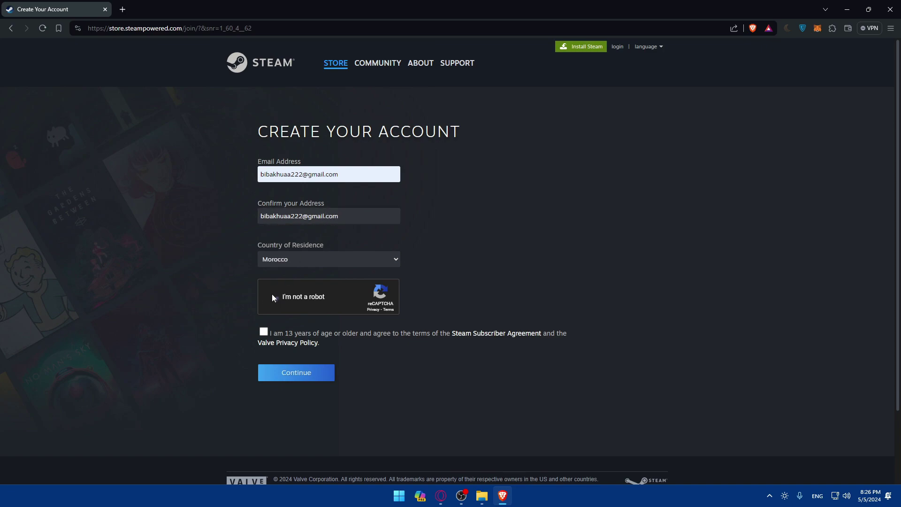
click(432, 248)
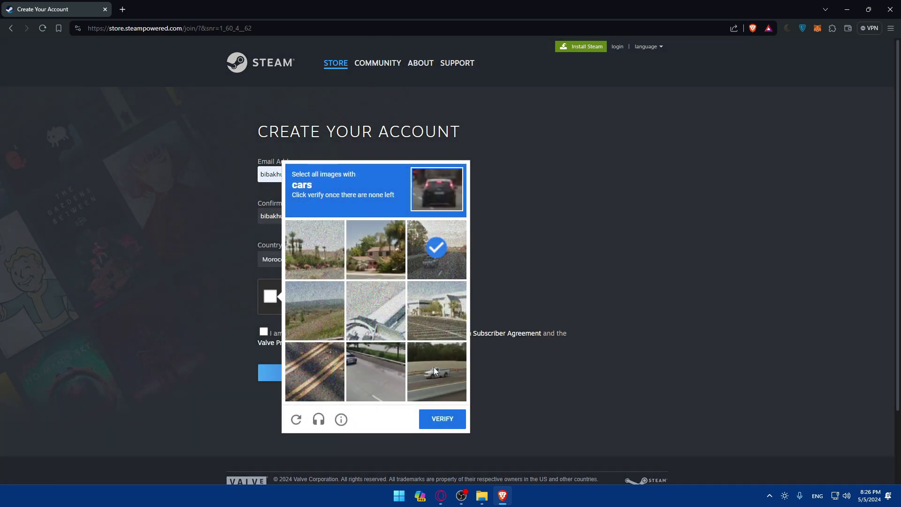
click(433, 367)
click(375, 371)
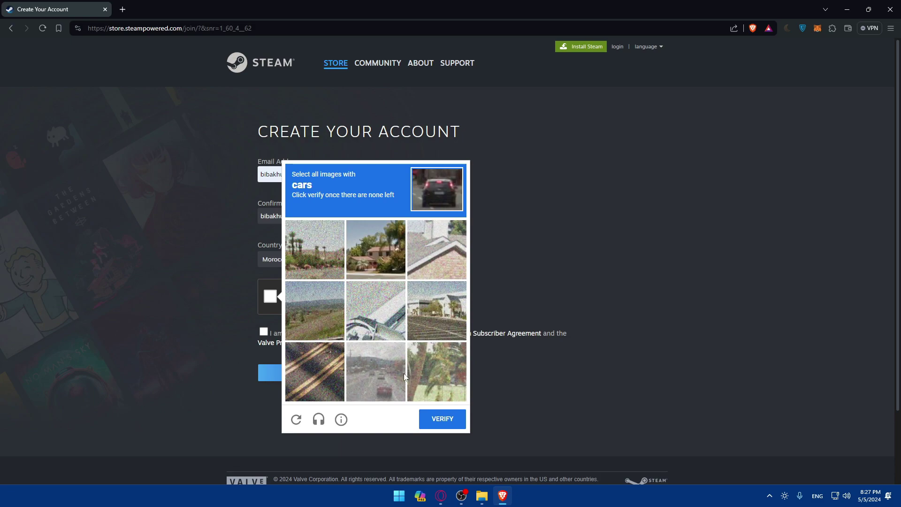
click(381, 380)
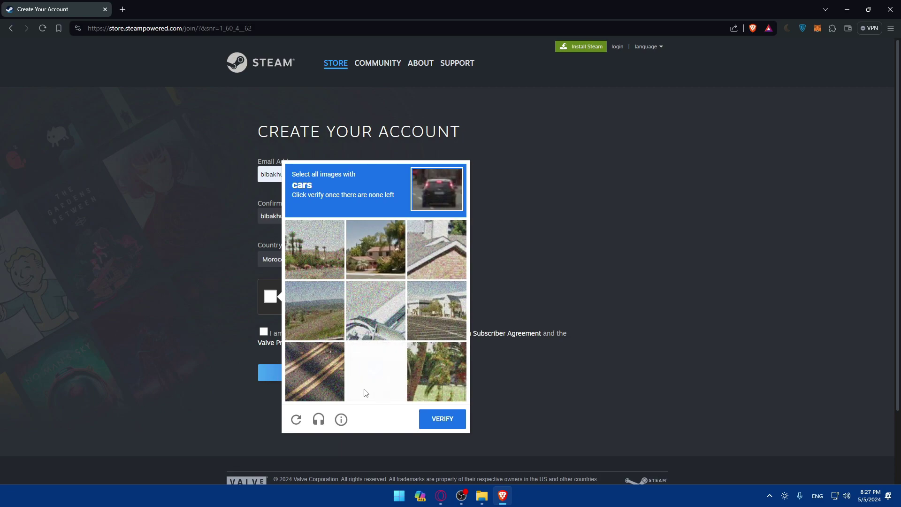
click(439, 423)
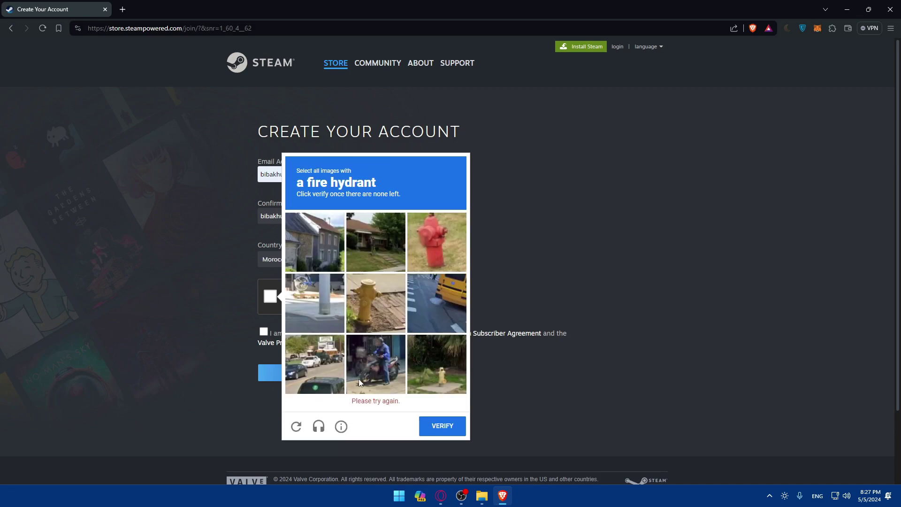
- Solve the fire hydrant image grid to pass the reCAPTCHA
click(441, 230)
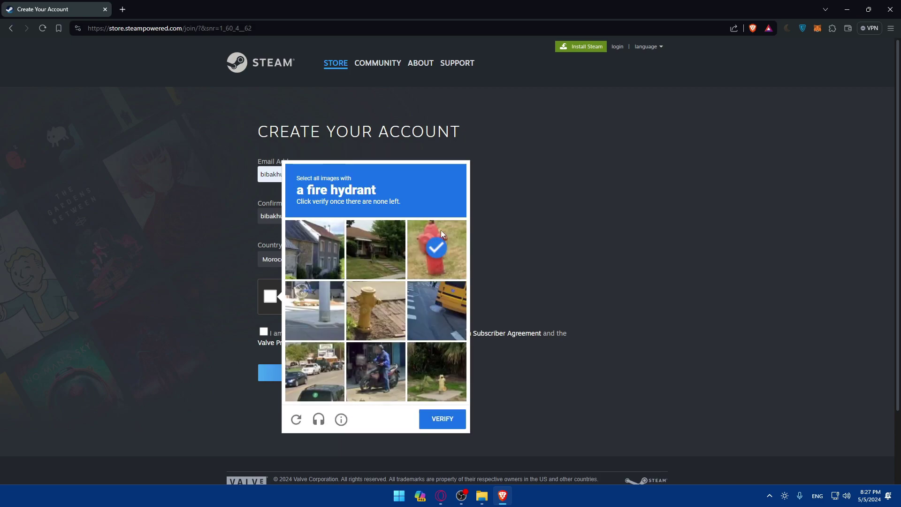
click(382, 301)
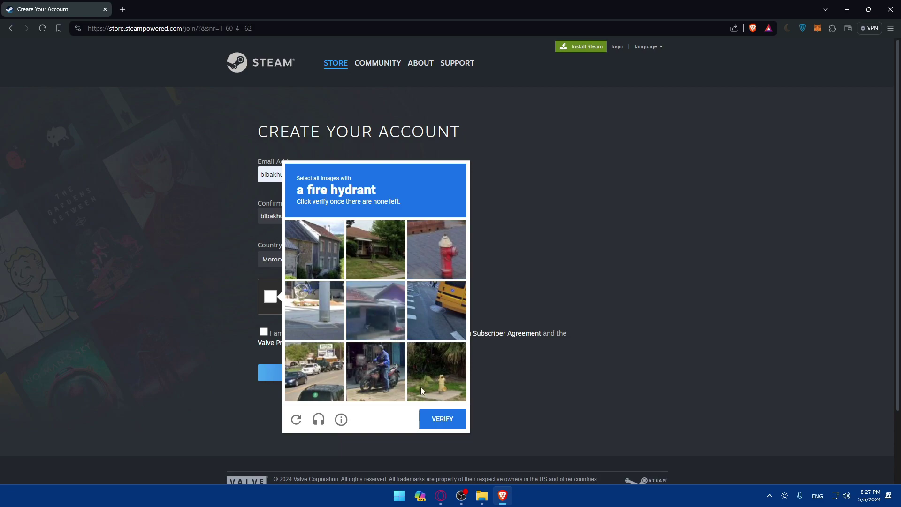
click(436, 381)
click(427, 238)
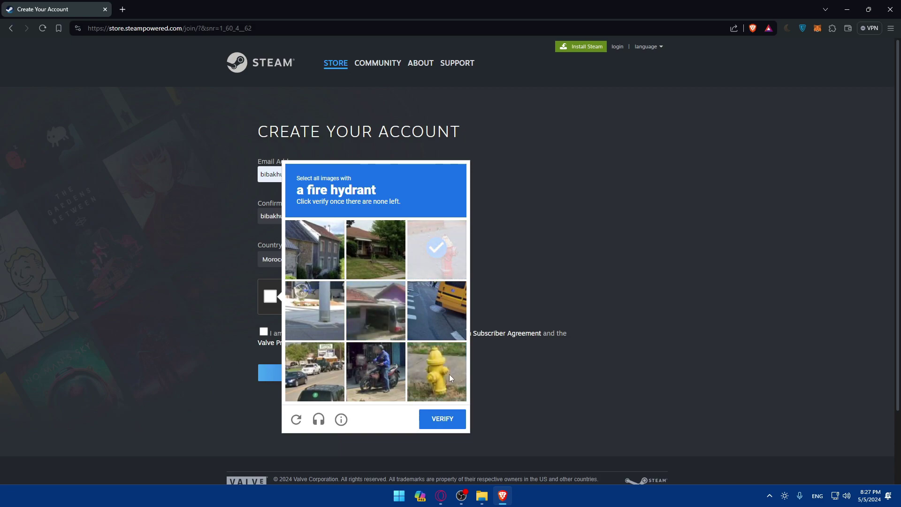
click(446, 376)
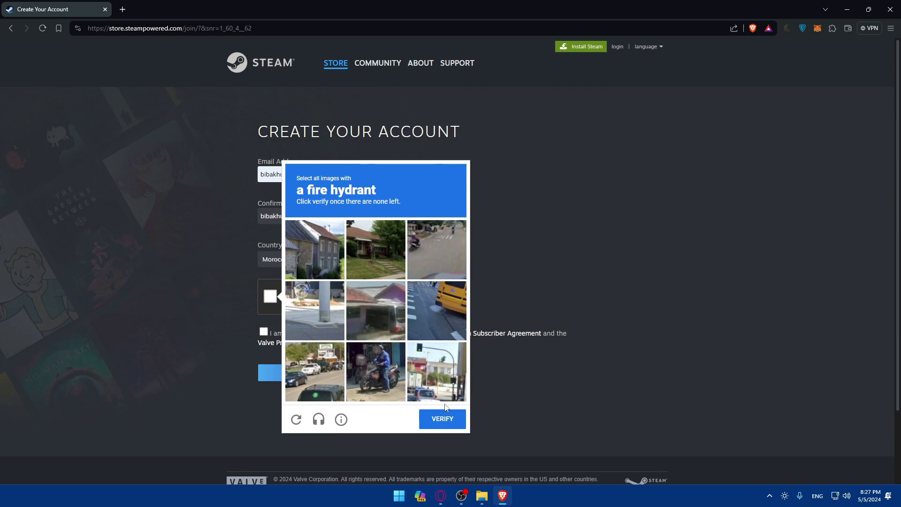
click(449, 425)
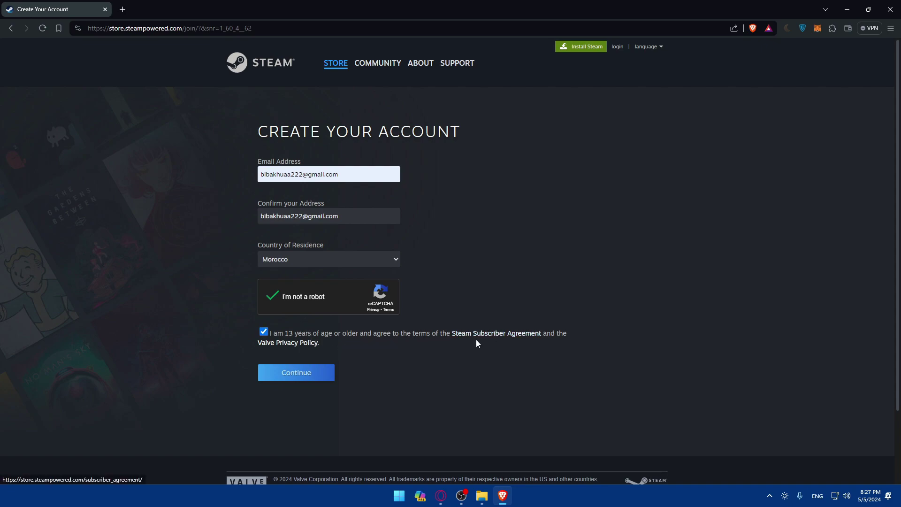
- Close the Subscriber Agreement and Privacy Policy pages, then submit the Create Your Account form
right_click(489, 336)
click(507, 343)
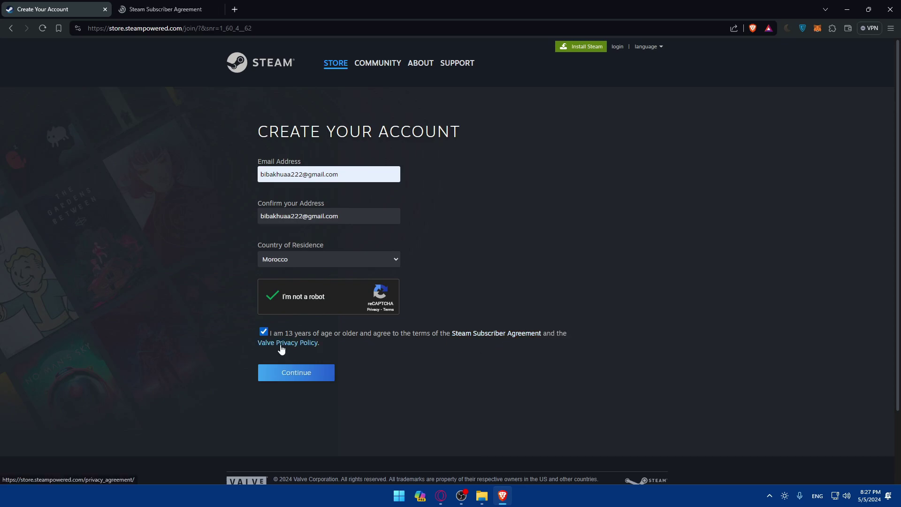
key(ctrl+Tab)
scroll(371, 143, down, 20)
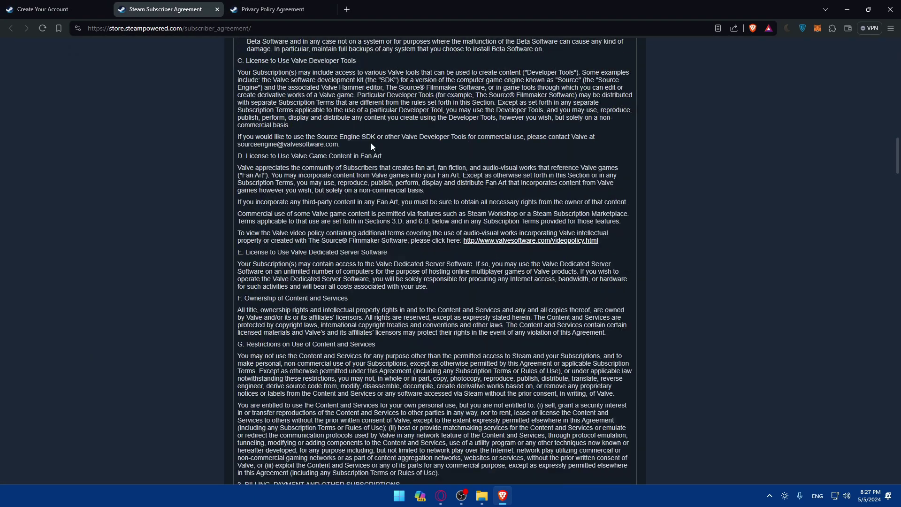
key(ctrl+w)
scroll(370, 188, down, 10)
key(ctrl+w)
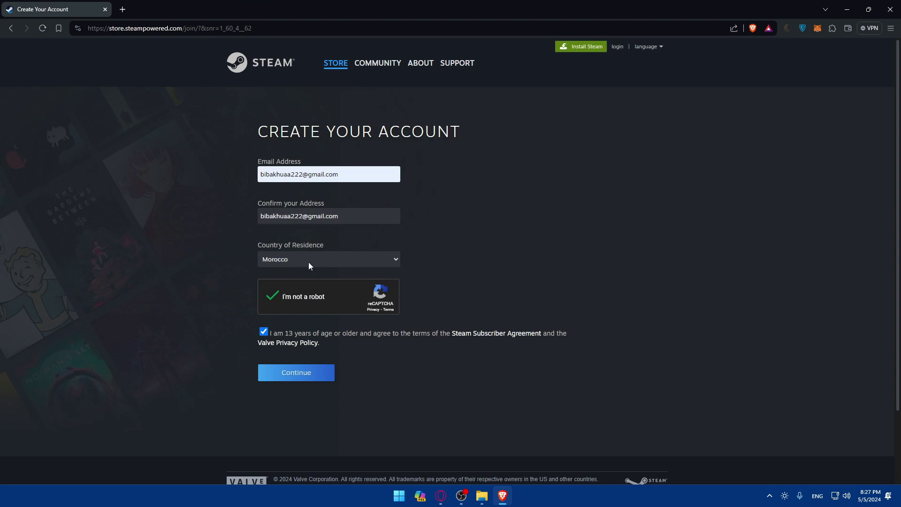
click(306, 376)
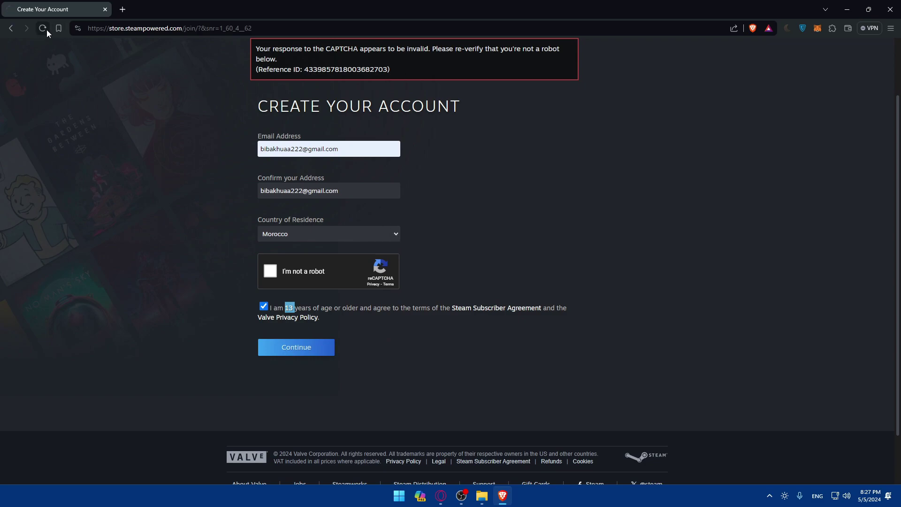
- Reload the form, refill the saved e-mail, and solve the crosswalk image challenge
click(320, 145)
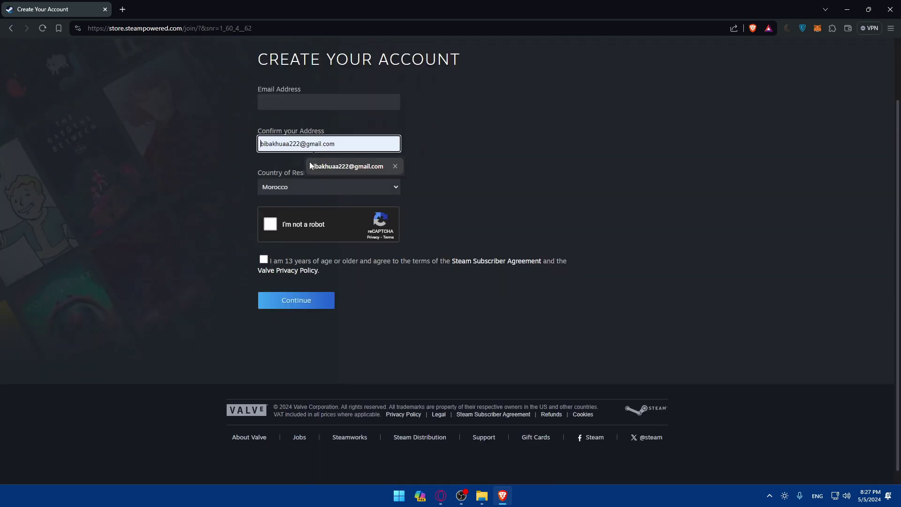
click(305, 109)
click(318, 125)
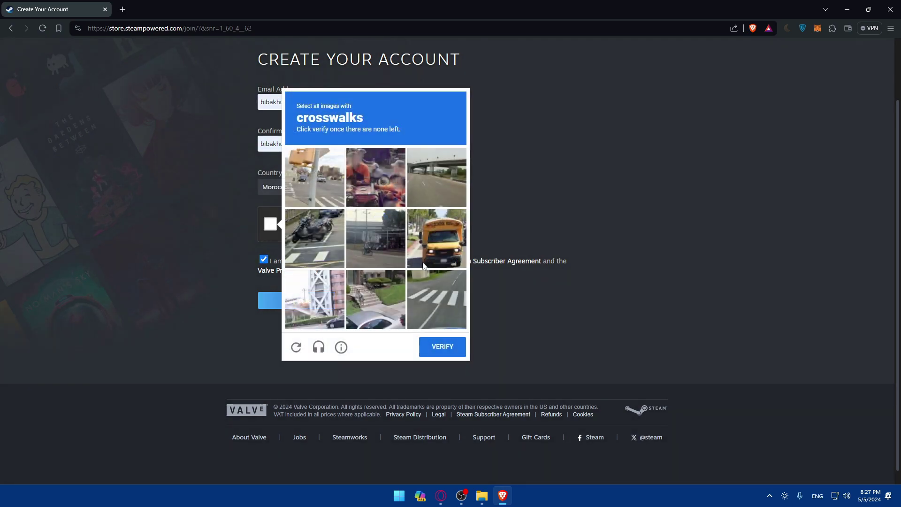
click(320, 175)
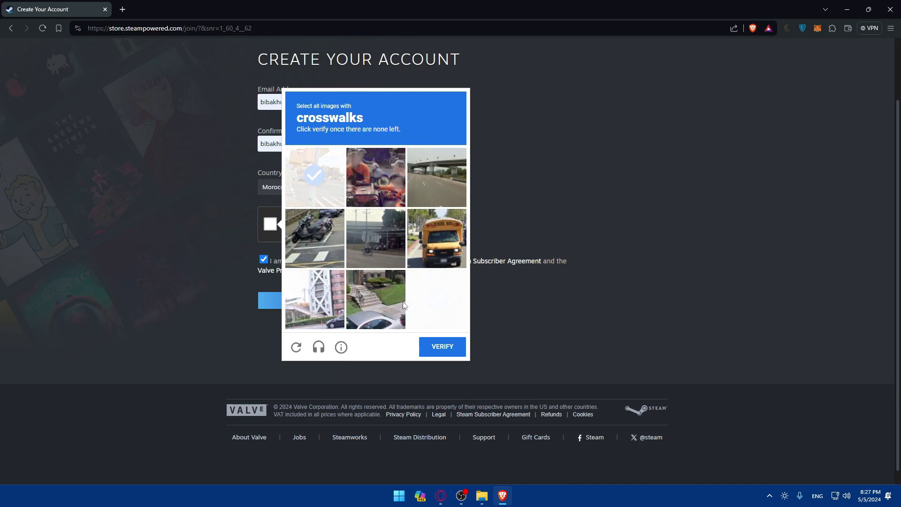
click(325, 243)
click(305, 193)
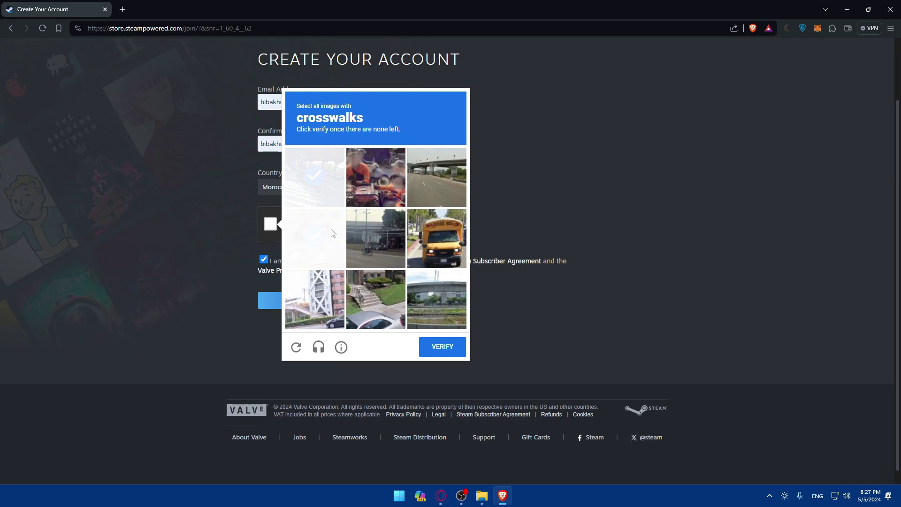
click(443, 348)
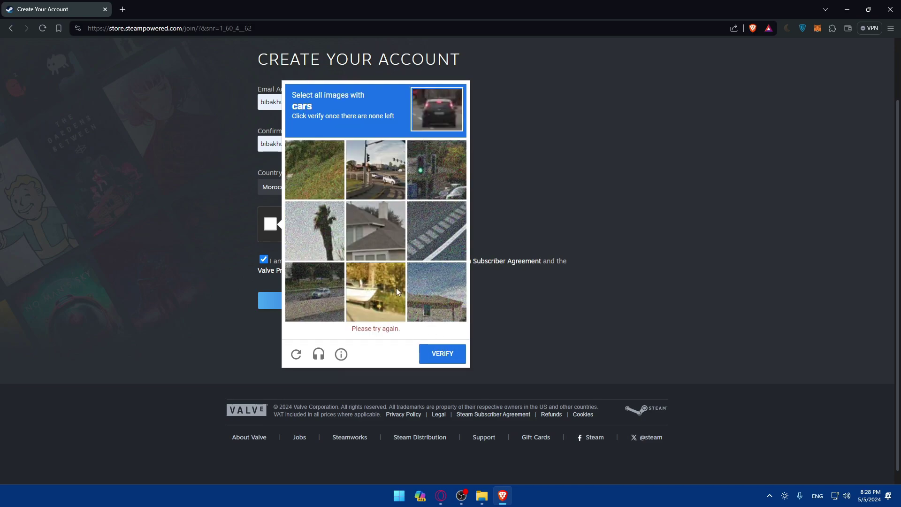
- Select all car images, verify them, and submit the account form
click(316, 299)
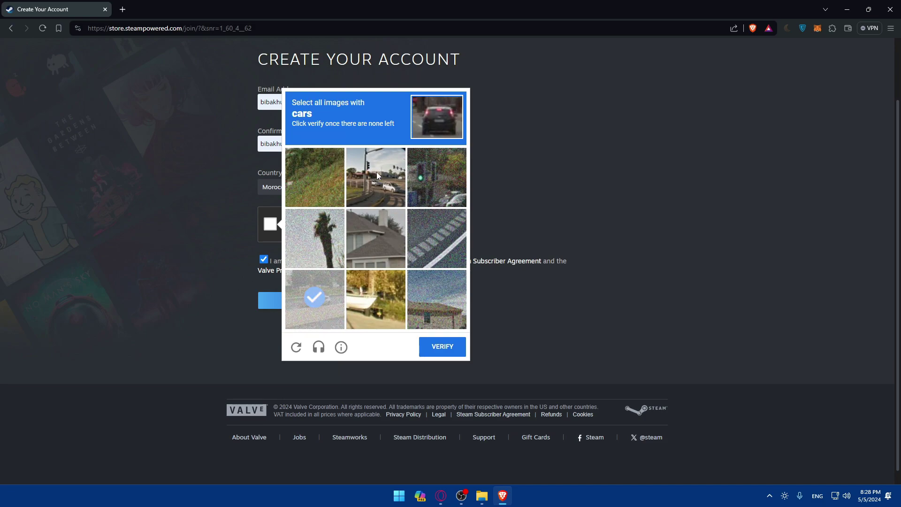
click(388, 189)
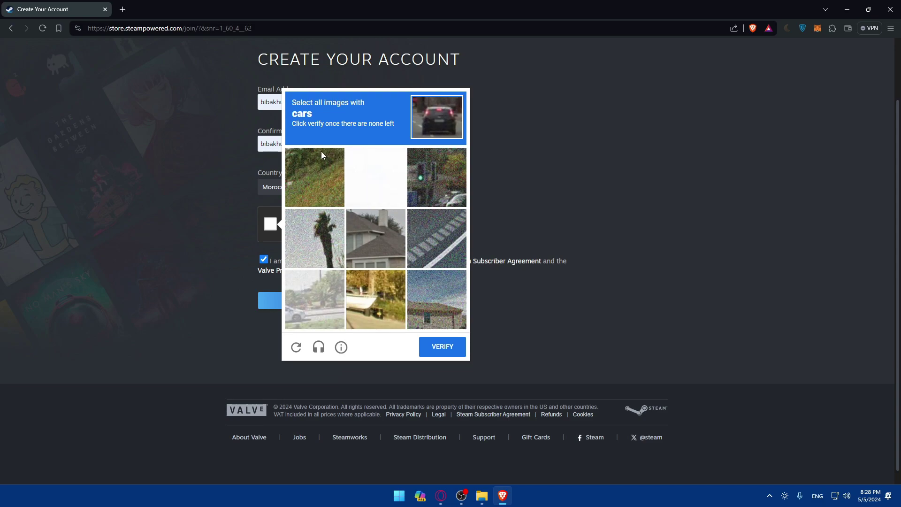
click(304, 282)
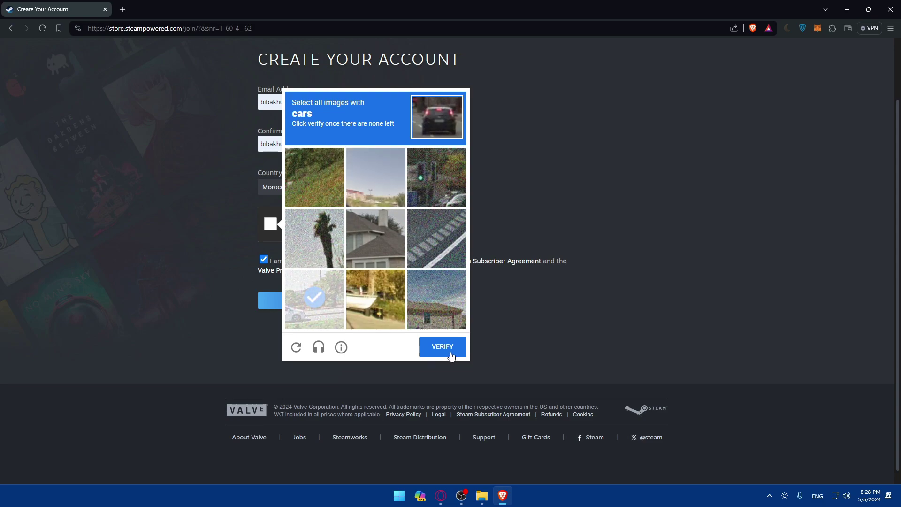
click(439, 190)
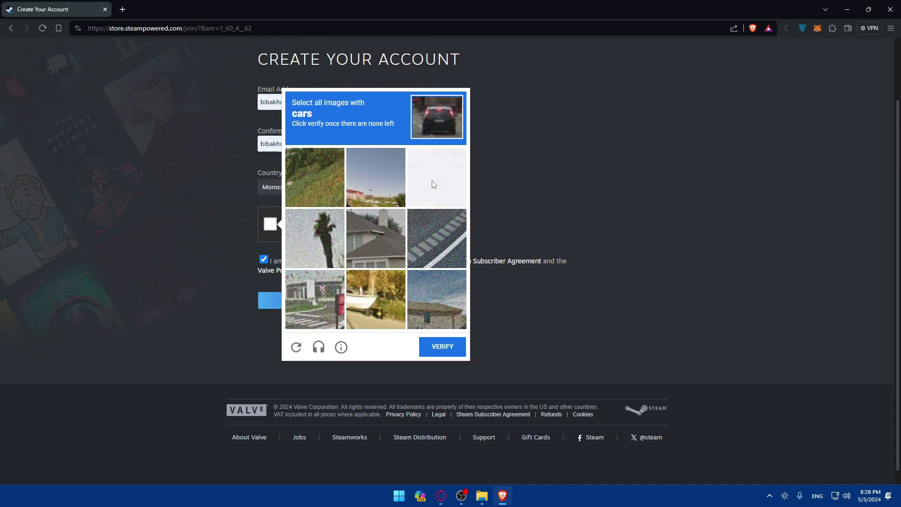
click(437, 179)
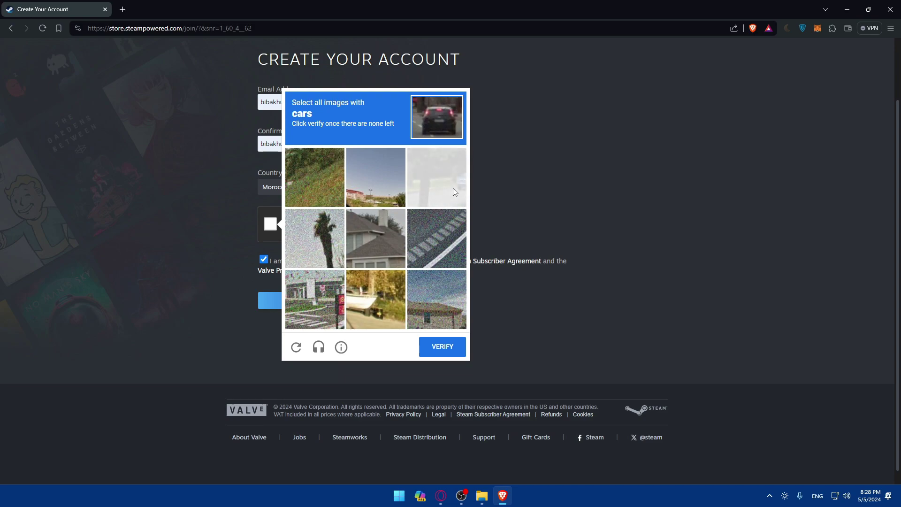
click(450, 197)
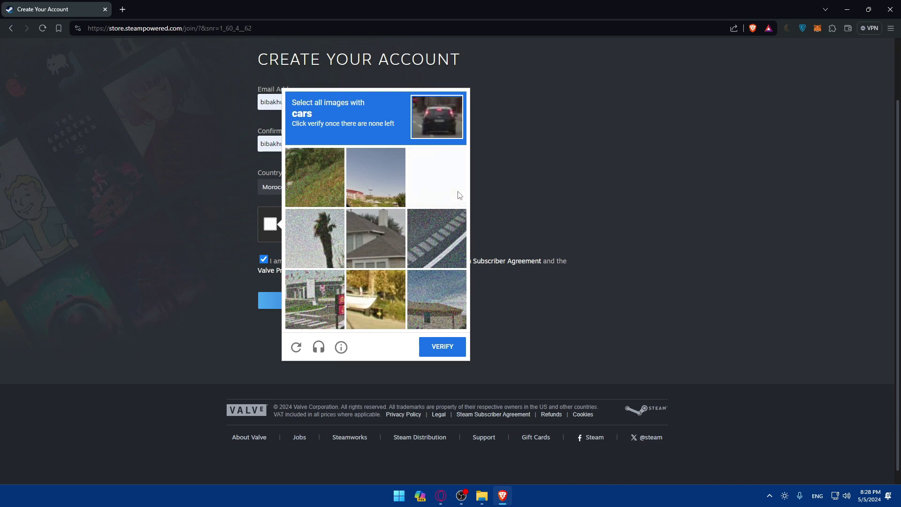
click(453, 347)
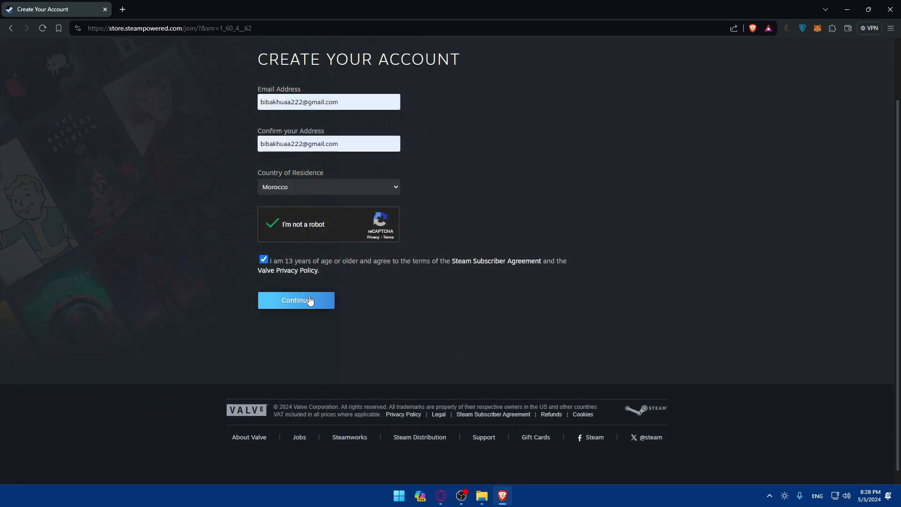
click(310, 300)
- Restart the reCAPTCHA after the invalid error and solve the bicycles challenge
click(273, 272)
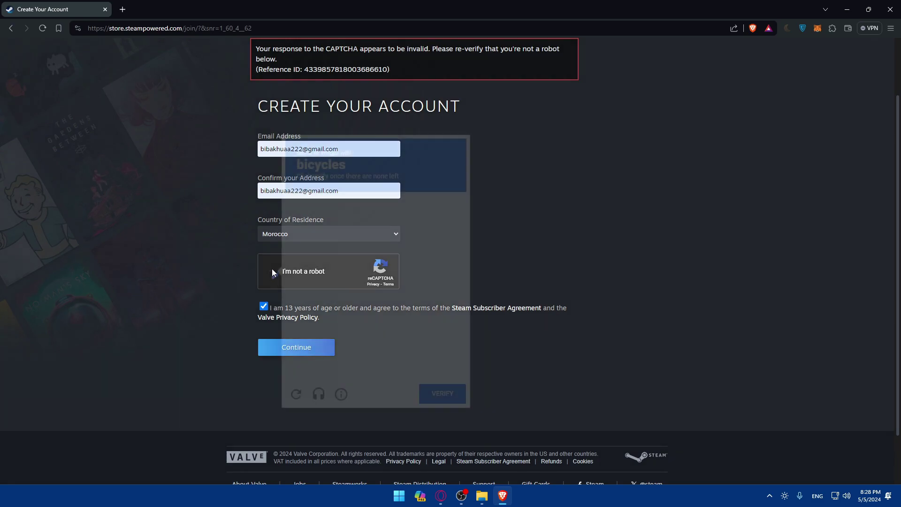
click(319, 348)
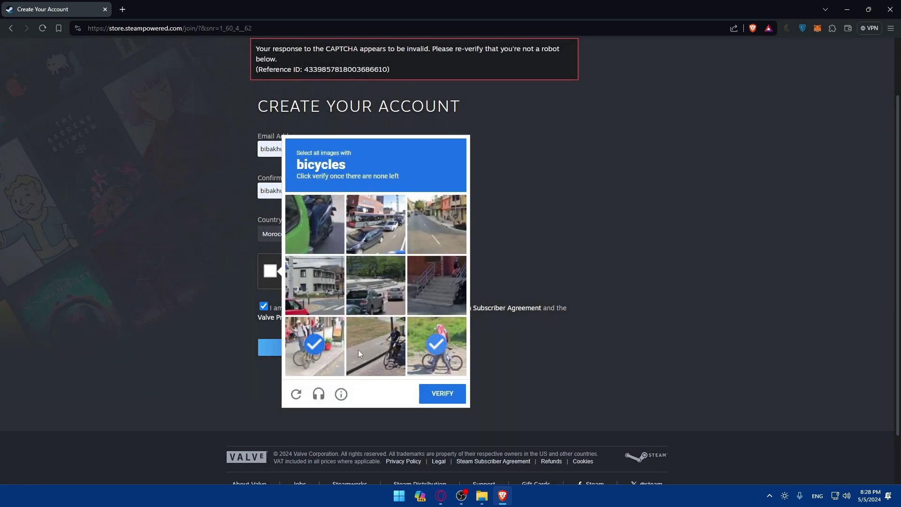
click(380, 352)
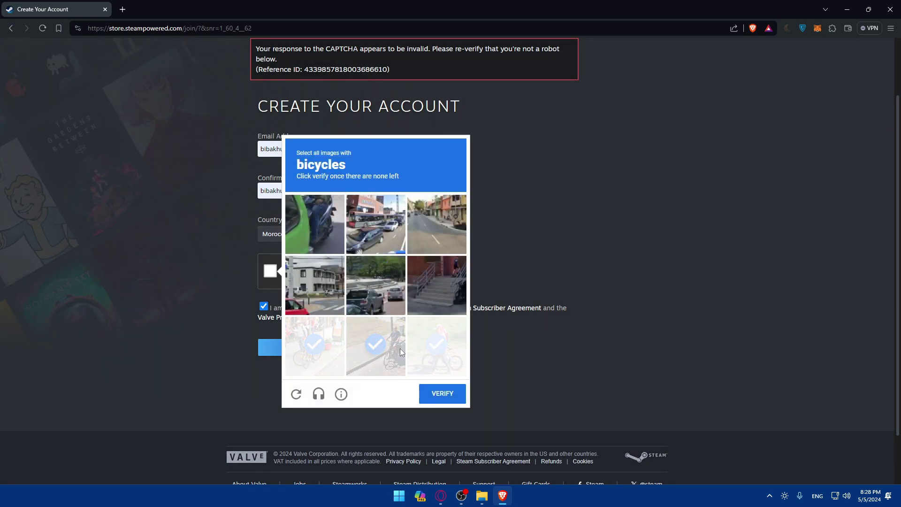
scroll(599, 232, up, 2)
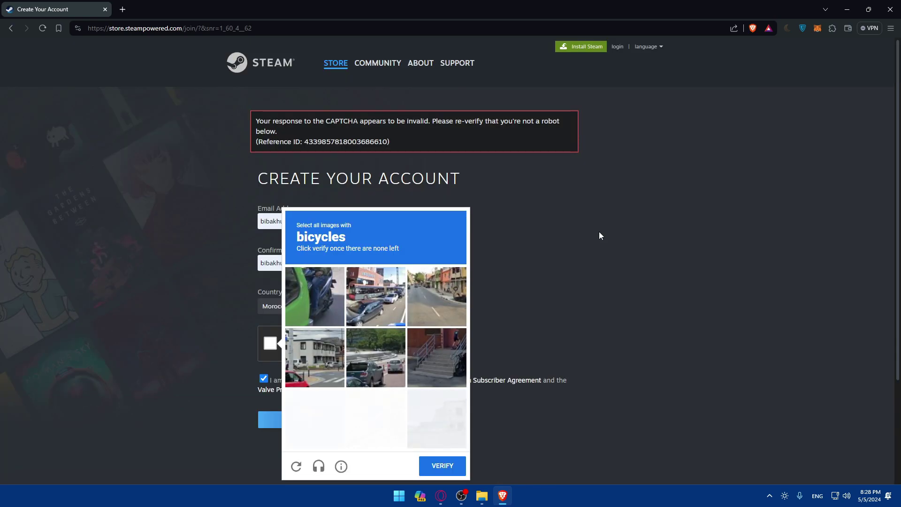
click(384, 305)
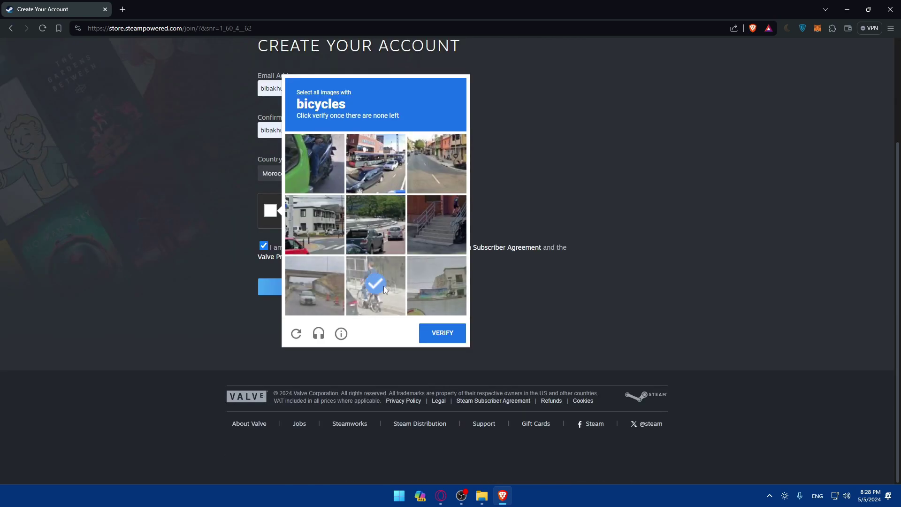
scroll(456, 243, up, 3)
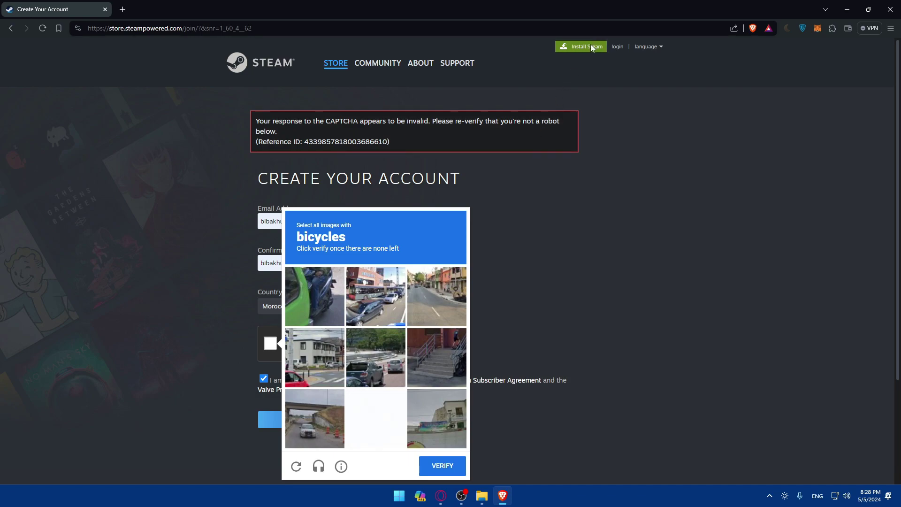
scroll(397, 350, down, 2)
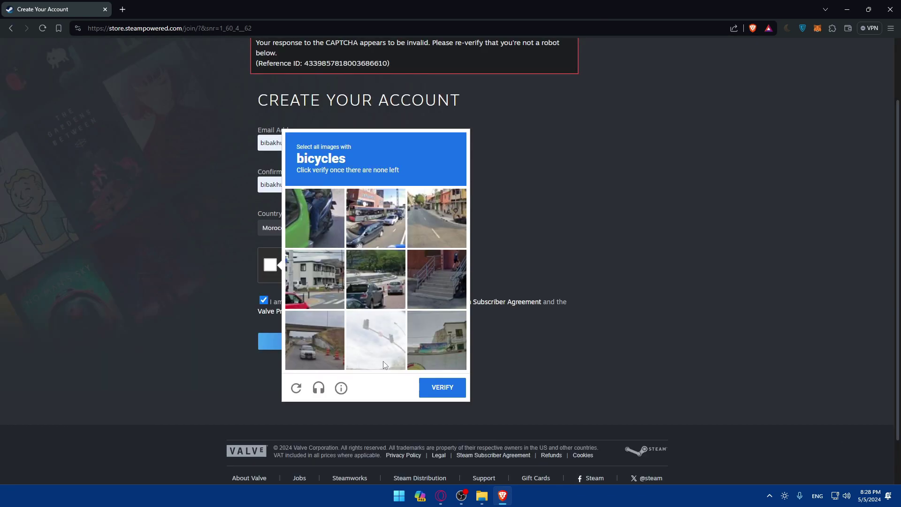
click(445, 390)
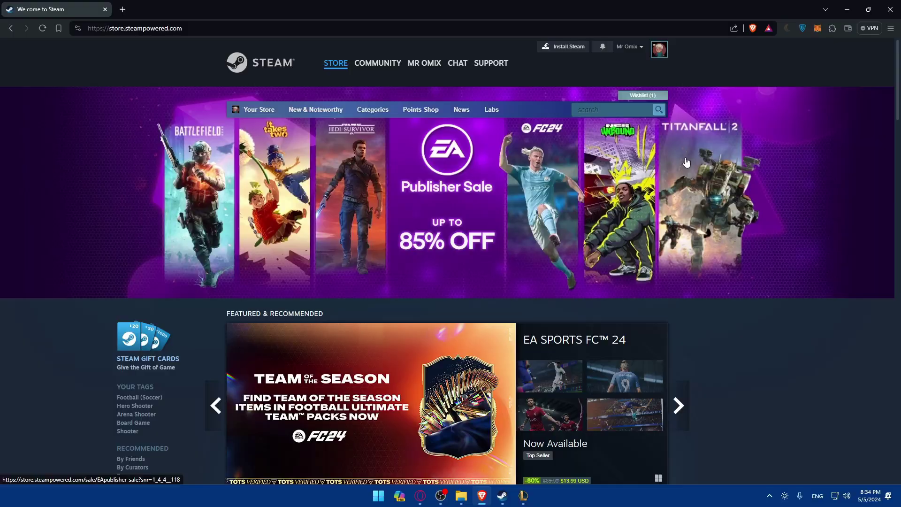
- Open the Steam About page, minimize the Steam client, and return to the store home
scroll(658, 71, down, 8)
scroll(610, 61, up, 8)
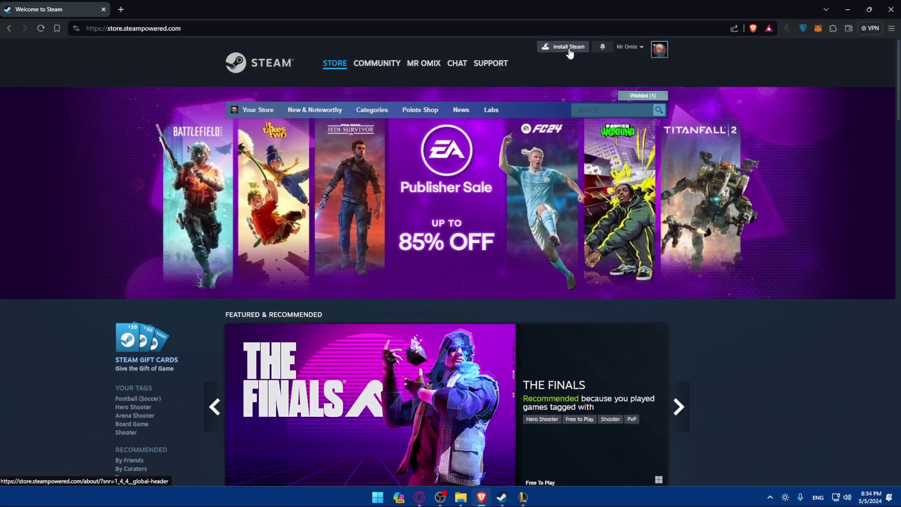
click(569, 49)
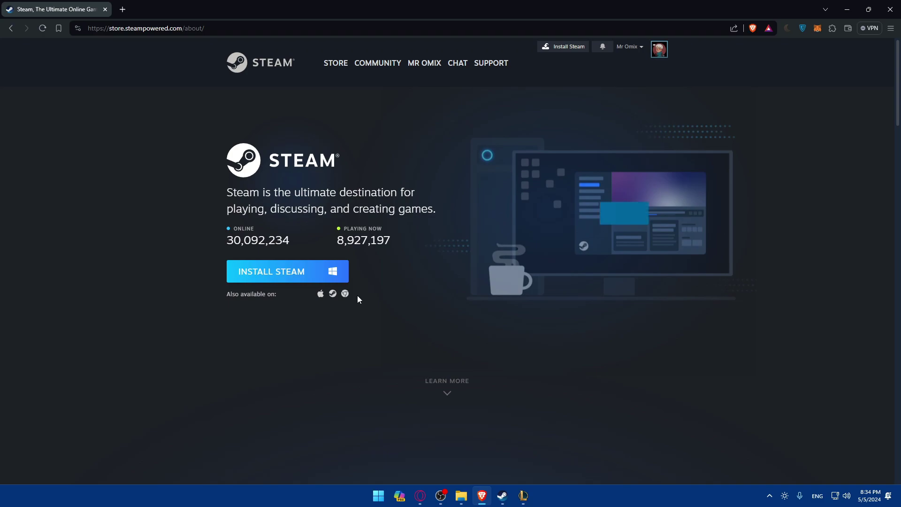
key(alt+Tab)
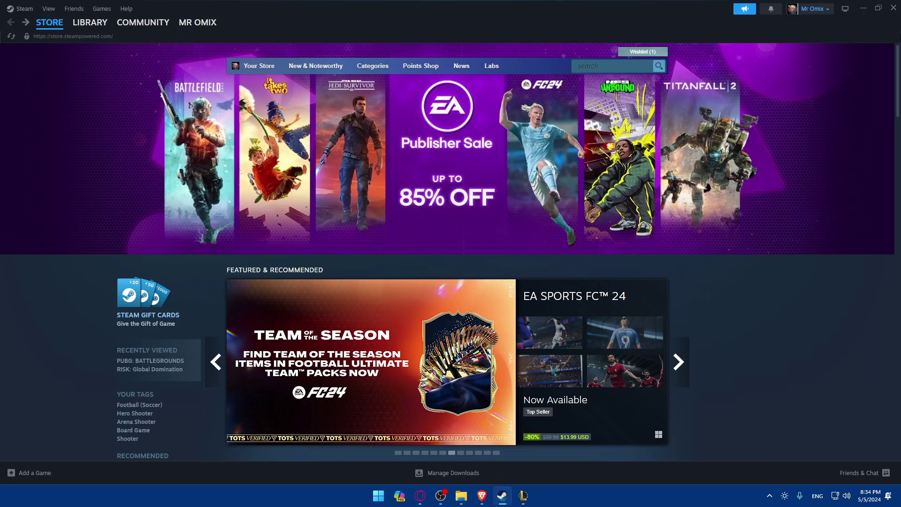
click(862, 9)
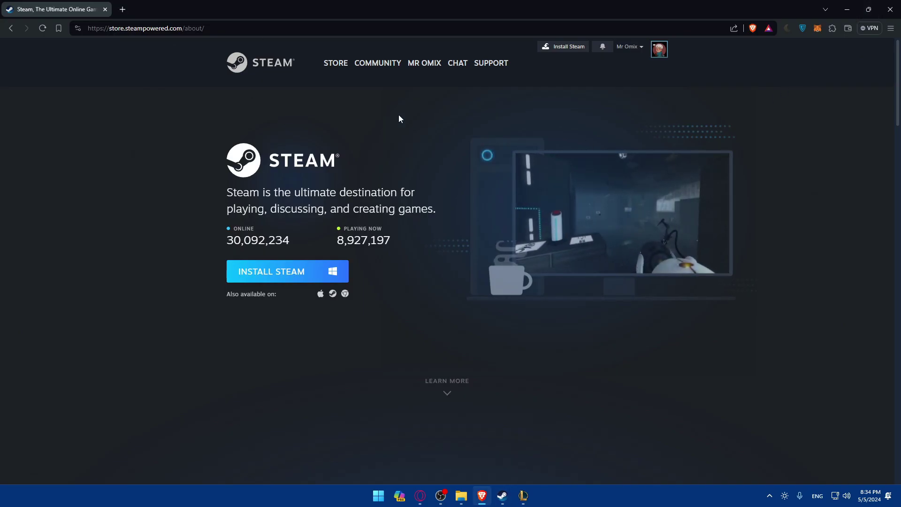
click(288, 66)
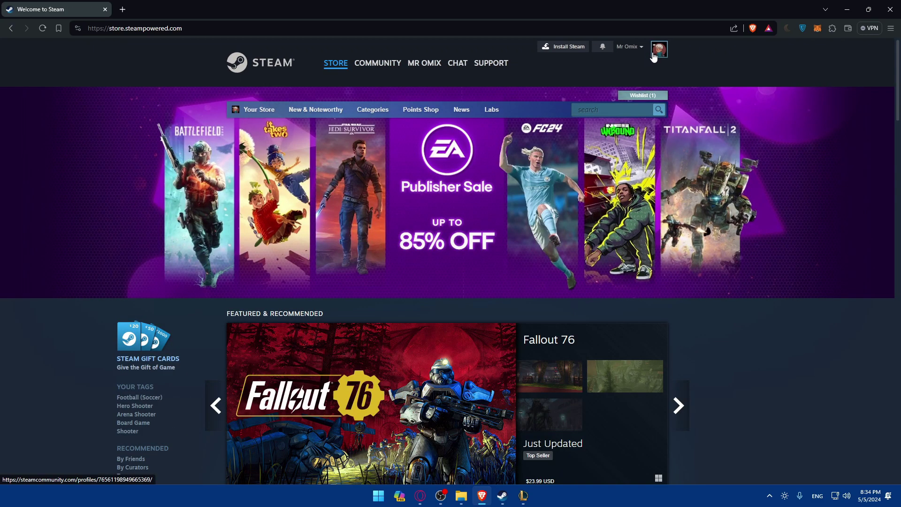
- View the account's community profile from the account menu, then return to the store front
click(641, 47)
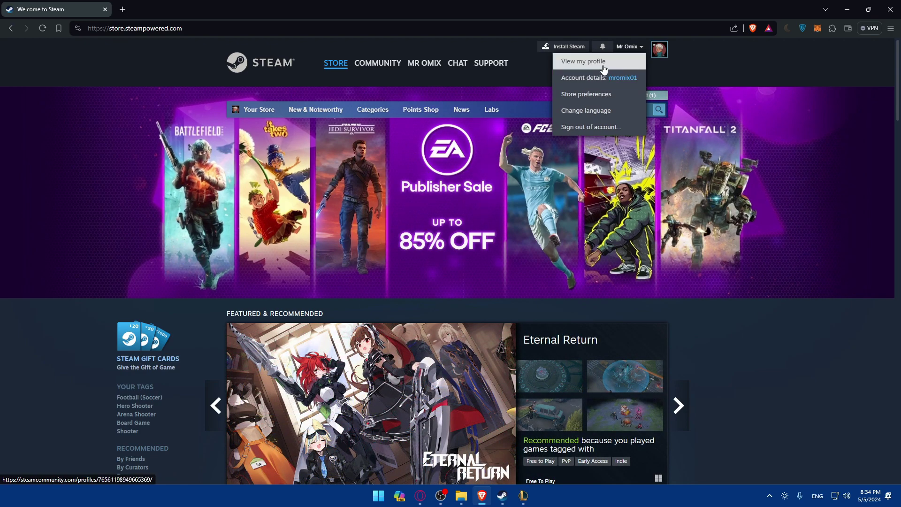
click(604, 68)
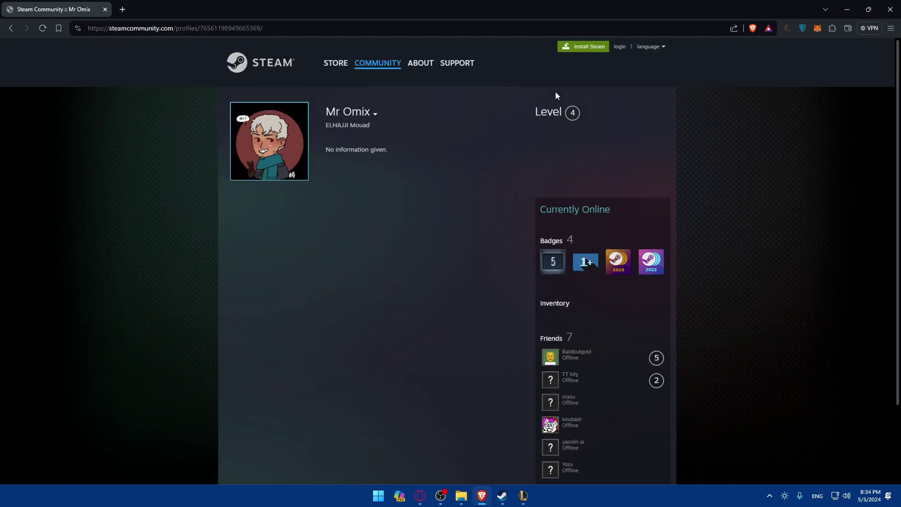
click(282, 70)
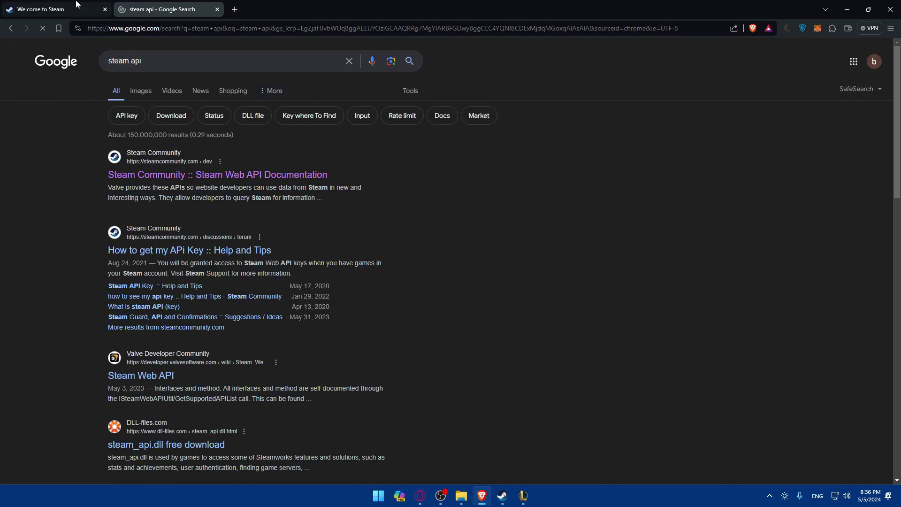
- Open the 'Steam Community :: Steam Web API Documentation' result
click(285, 177)
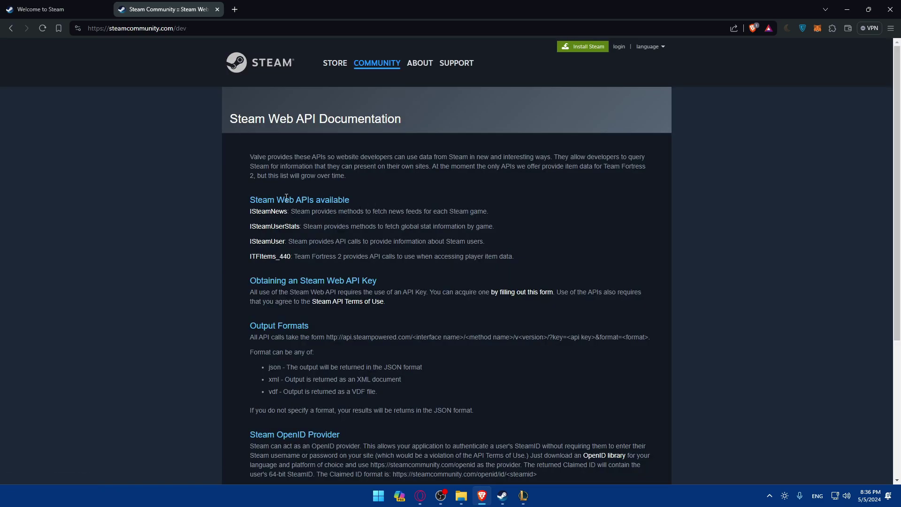
- Scroll the Web API documentation and open the Steam API Terms of Use
scroll(288, 211, down, 2)
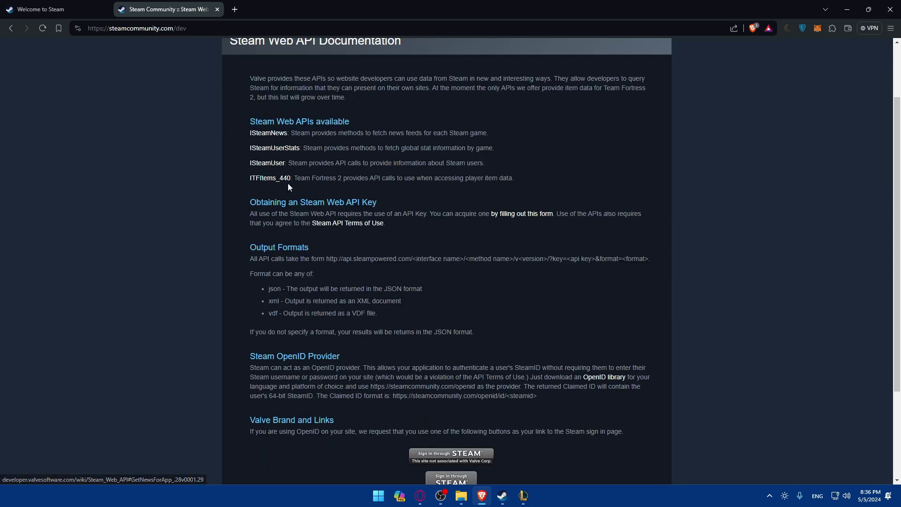
scroll(310, 212, down, 2)
scroll(350, 233, up, 2)
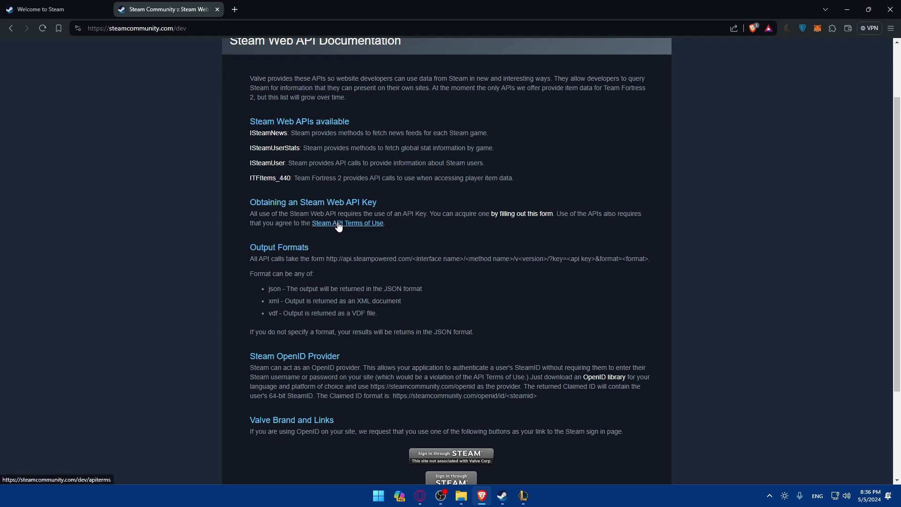
click(338, 223)
- Read the terms, follow the documentation link, and go back to the Terms of Use
scroll(347, 142, down, 20)
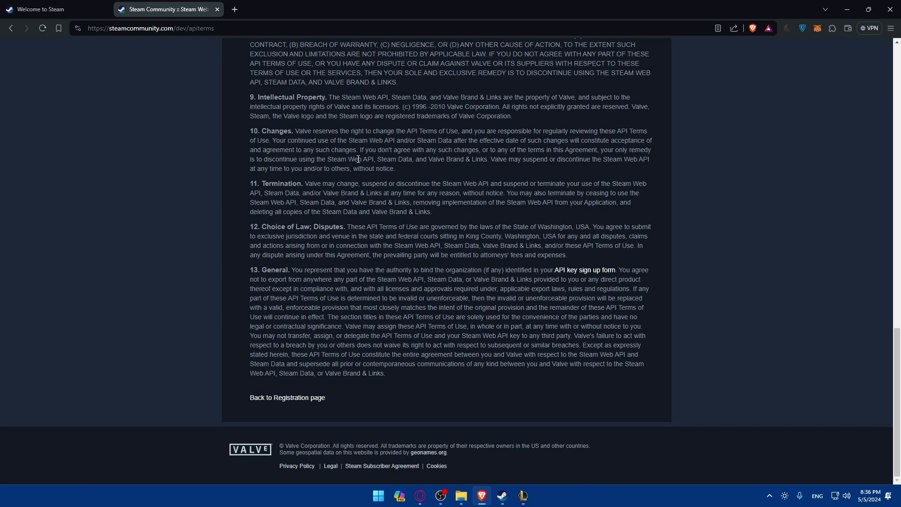
scroll(358, 159, up, 20)
scroll(359, 159, down, 20)
scroll(310, 373, up, 12)
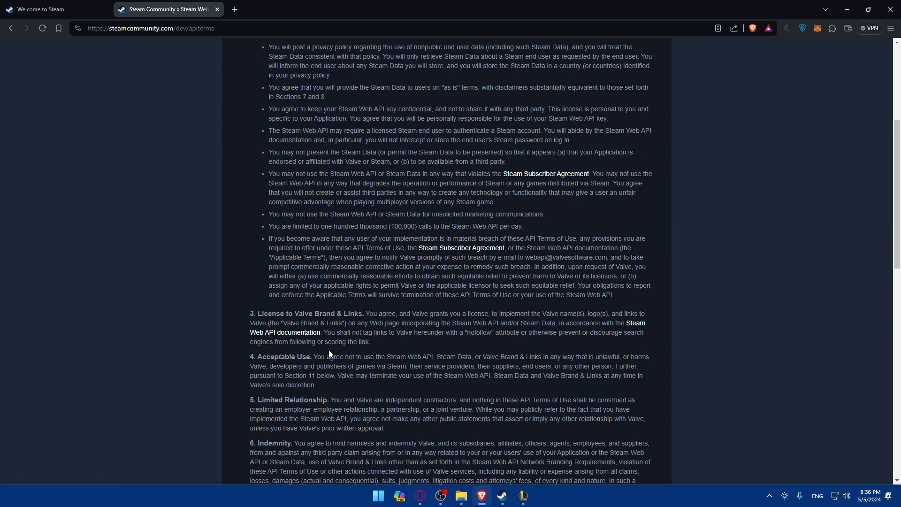
scroll(389, 332, up, 2)
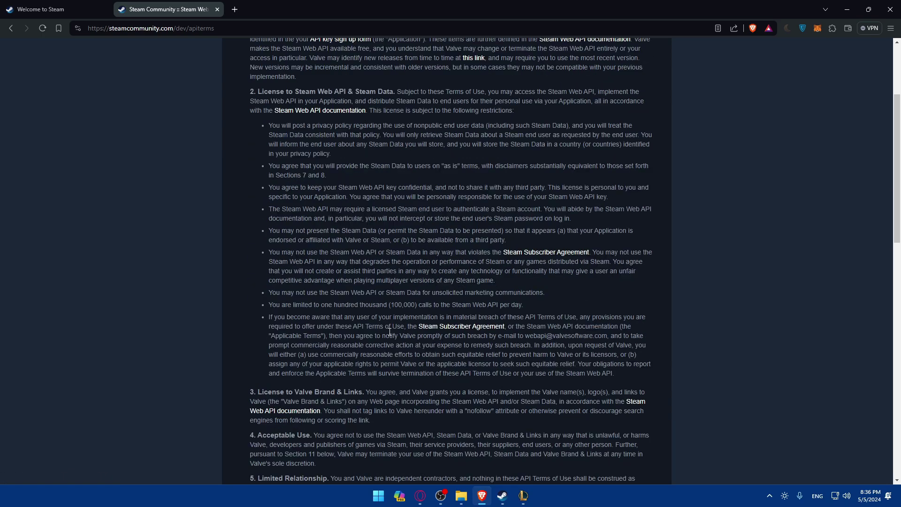
click(288, 412)
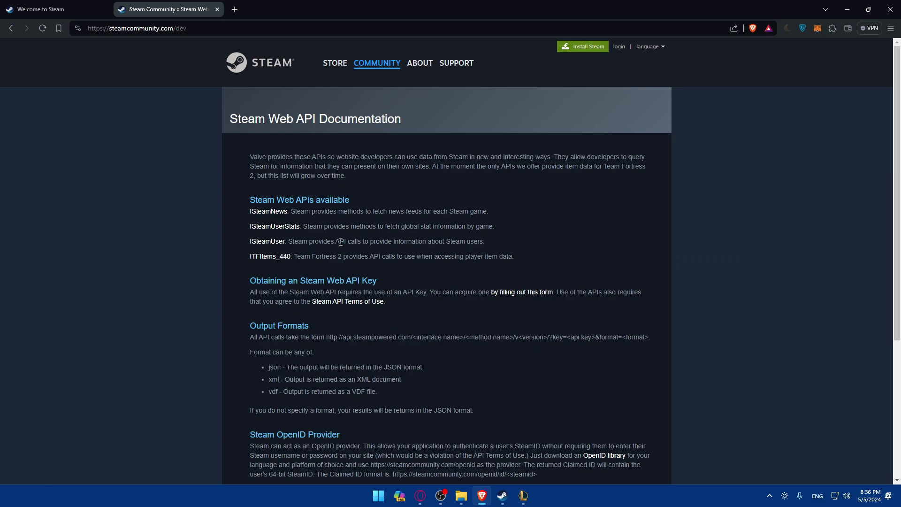
key(alt+Left)
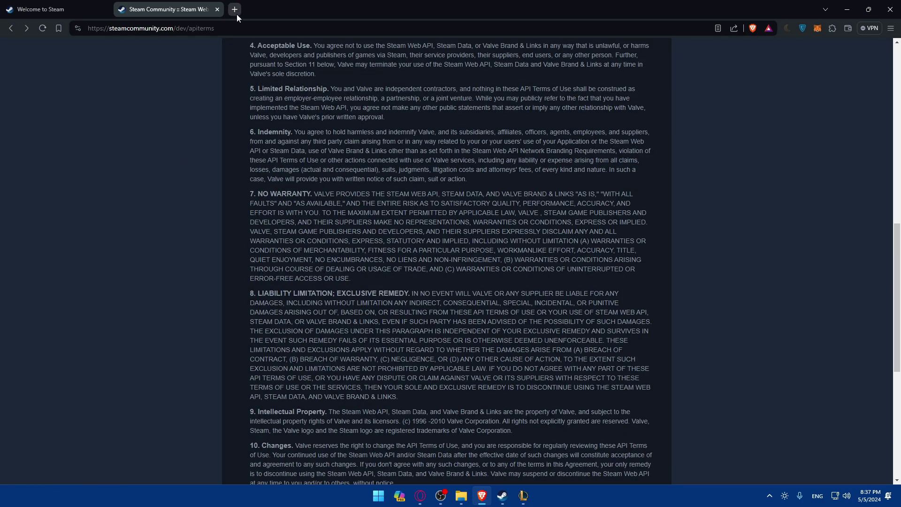
- Replace the apiterms ending of the address with key and load it
click(245, 28)
key(End)
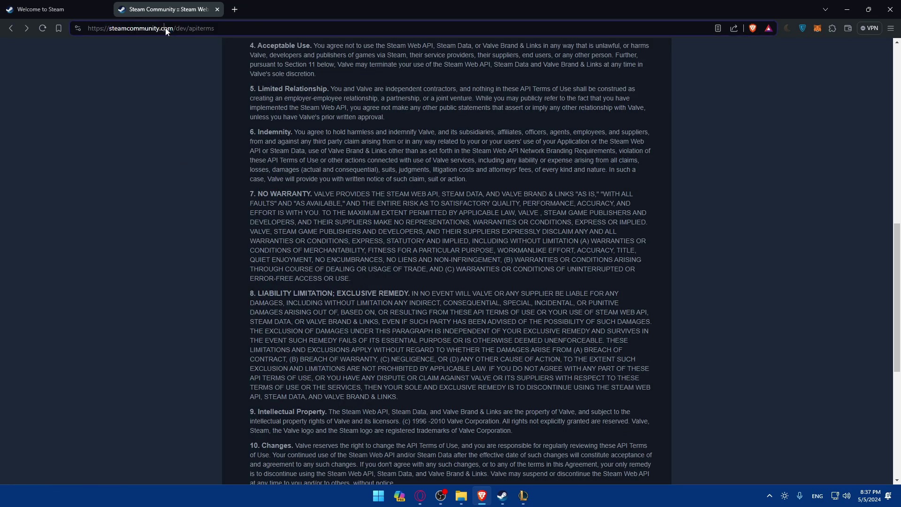
drag(251, 31, 201, 33)
text(key)
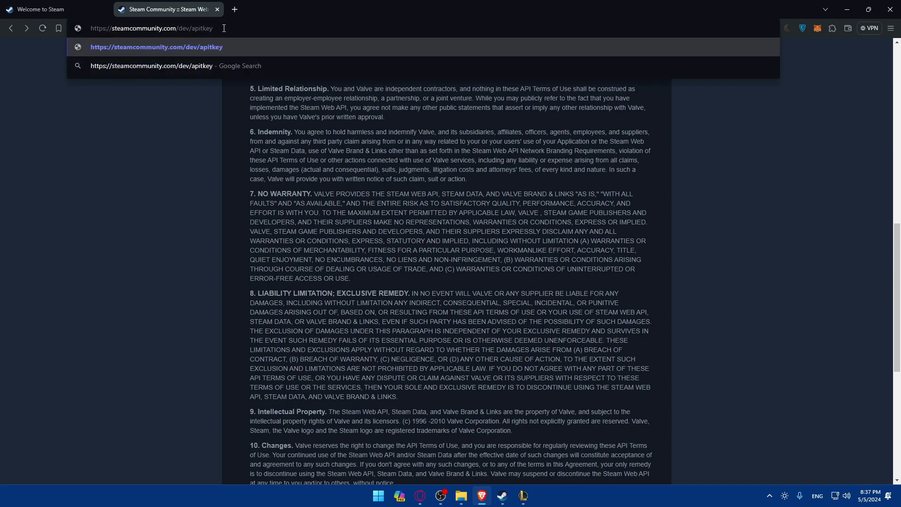
drag(214, 29, 67, 36)
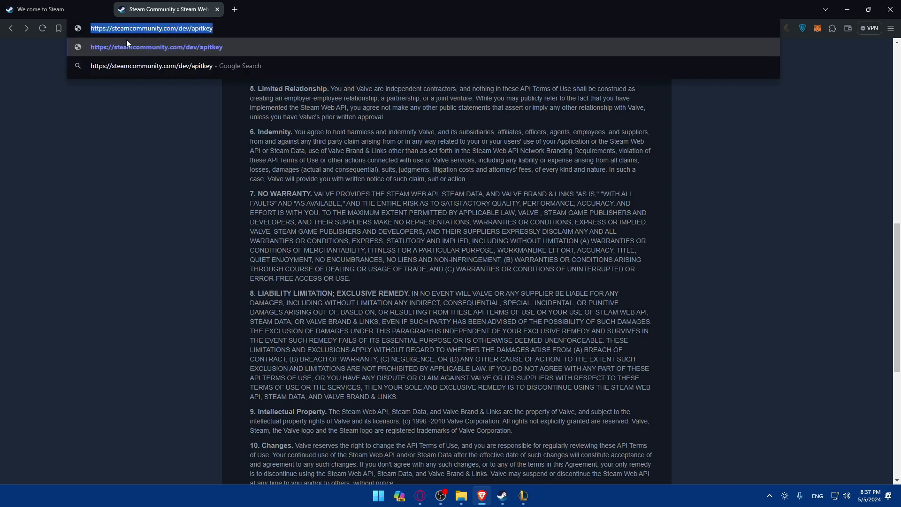
key(Return)
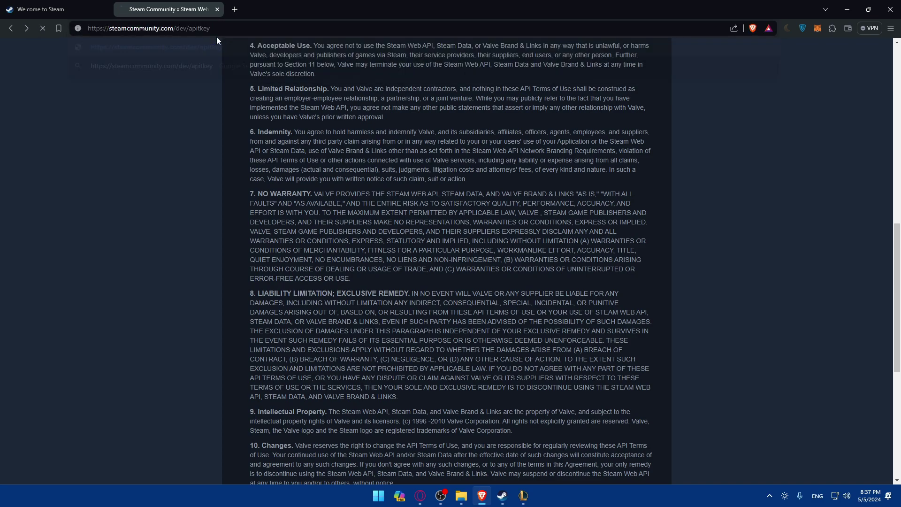
- Retype the address ending as apitkey and drag the URL into the Steam client's browser
scroll(315, 144, down, 5)
scroll(324, 160, up, 4)
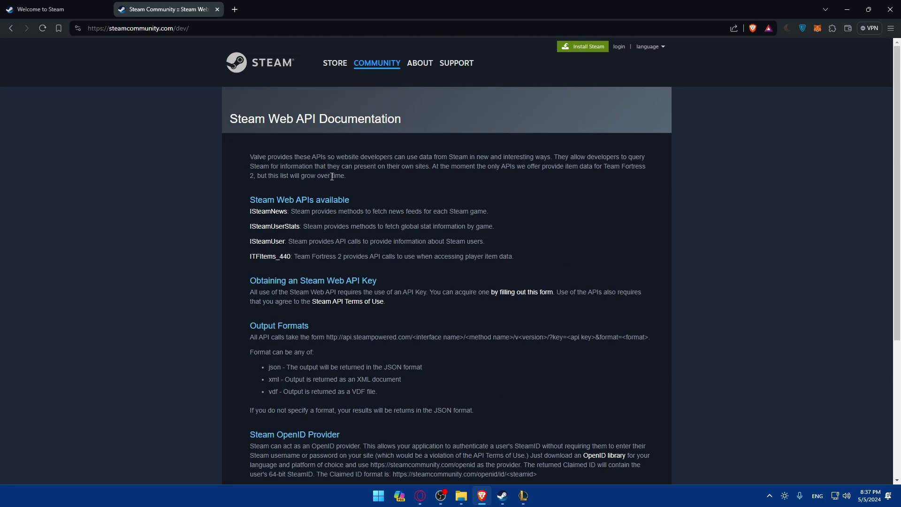
scroll(363, 206, down, 5)
scroll(359, 197, up, 5)
click(230, 29)
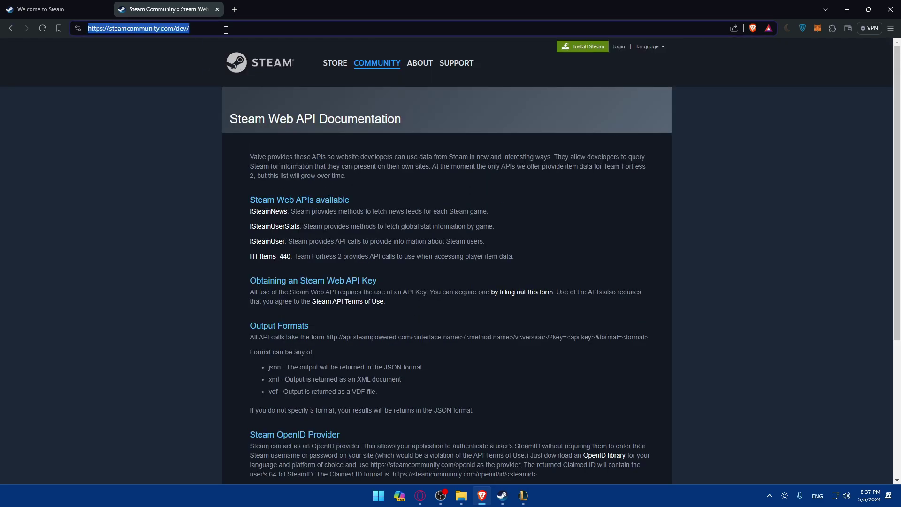
drag(231, 29, 153, 30)
key(End)
text(apitkey)
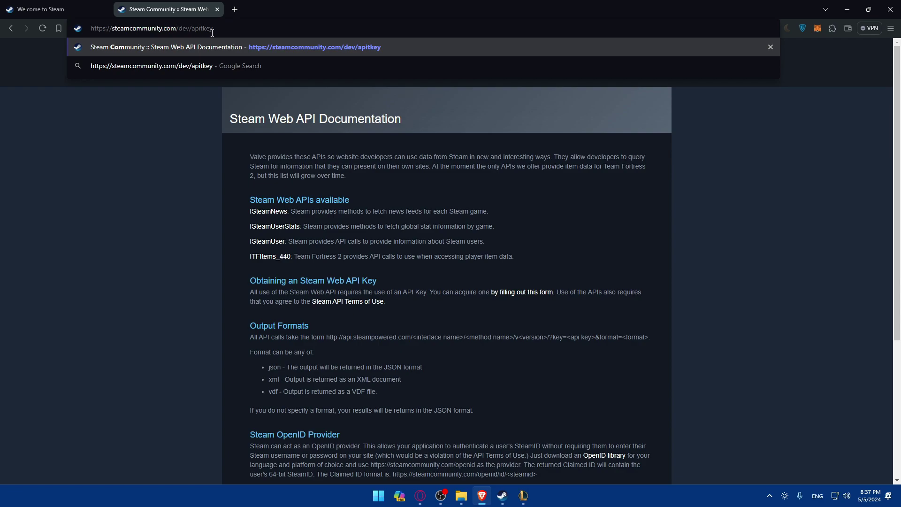
drag(212, 33, 66, 32)
drag(136, 29, 438, 237)
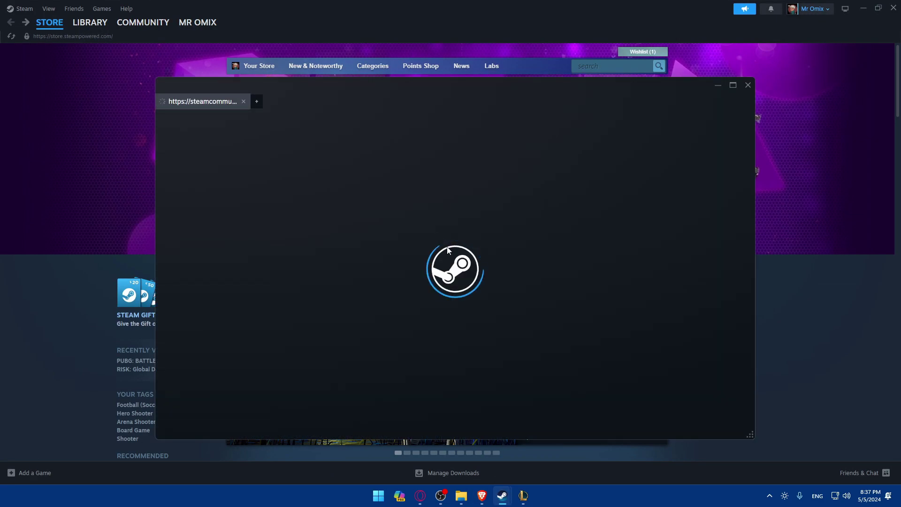
- Load steamcommunity.com/dev/apikey in the Steam client's browser
scroll(385, 235, down, 8)
scroll(385, 235, up, 8)
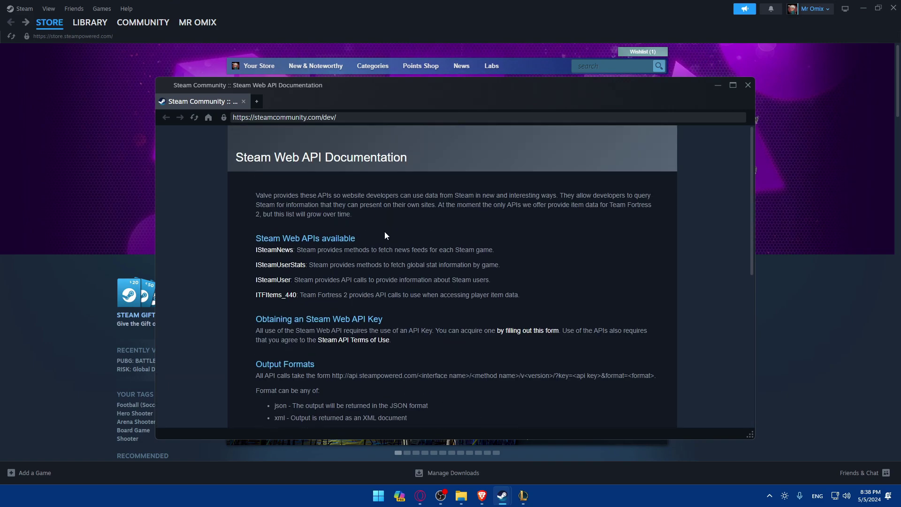
text(apikey)
key(Return)
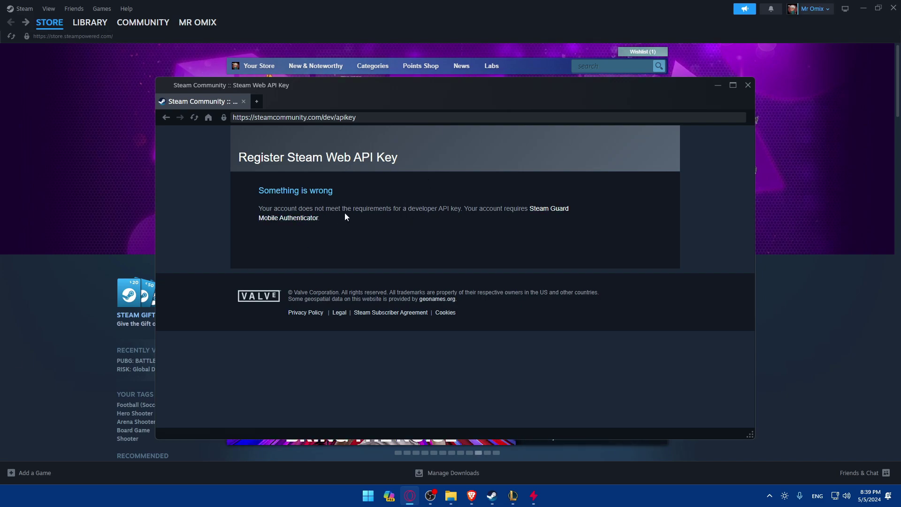
- Open the Steam Guard help page, then return to the Register Steam Web API Key page
right_click(555, 210)
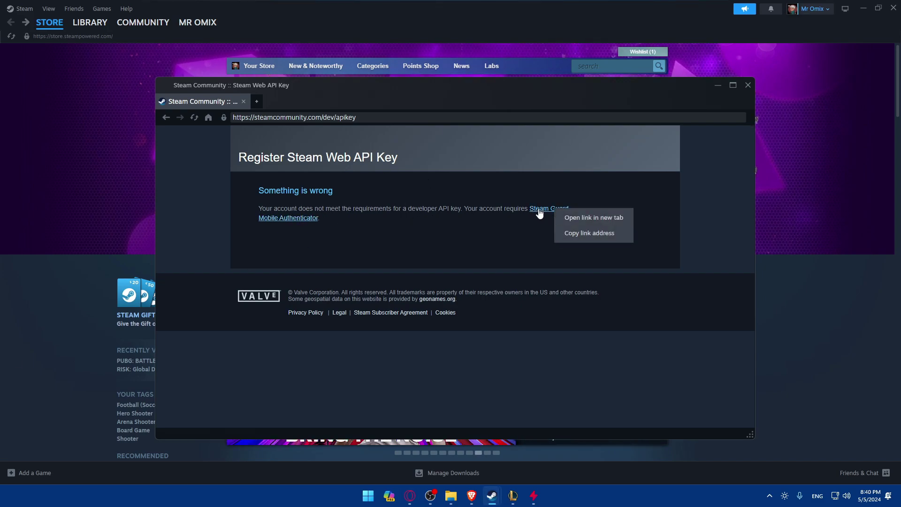
click(539, 209)
scroll(425, 226, down, 6)
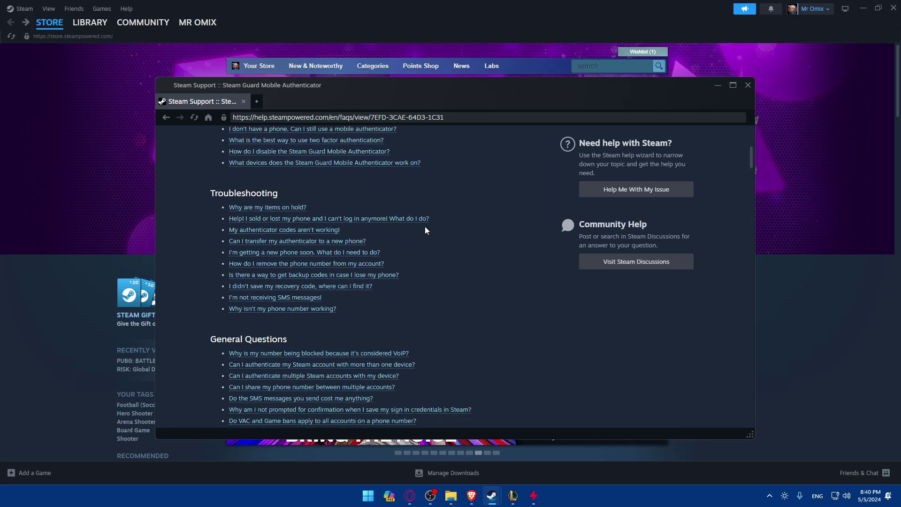
scroll(391, 228, down, 10)
scroll(391, 227, up, 8)
key(alt+Left)
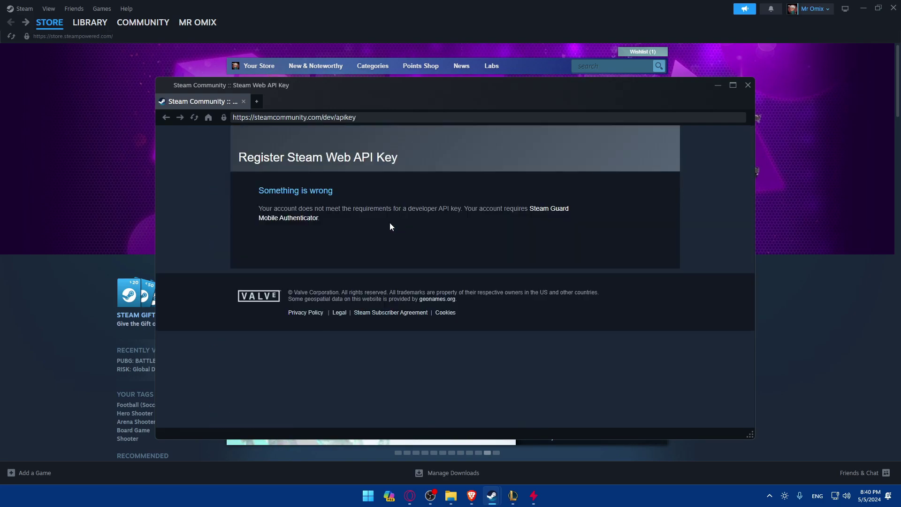